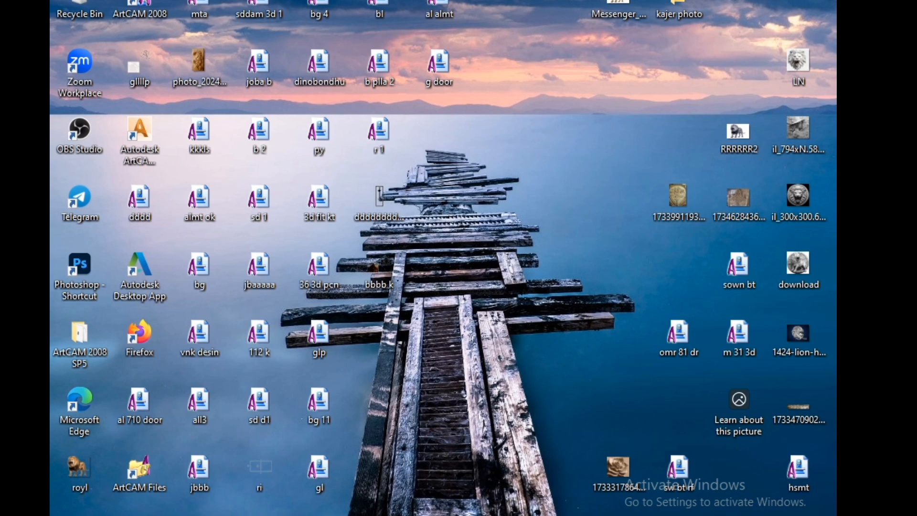
Switch to ArtCAM Pro with the rose drawing and raise the model resolution to 5830 x 2744 points.
left_click(365, 466)
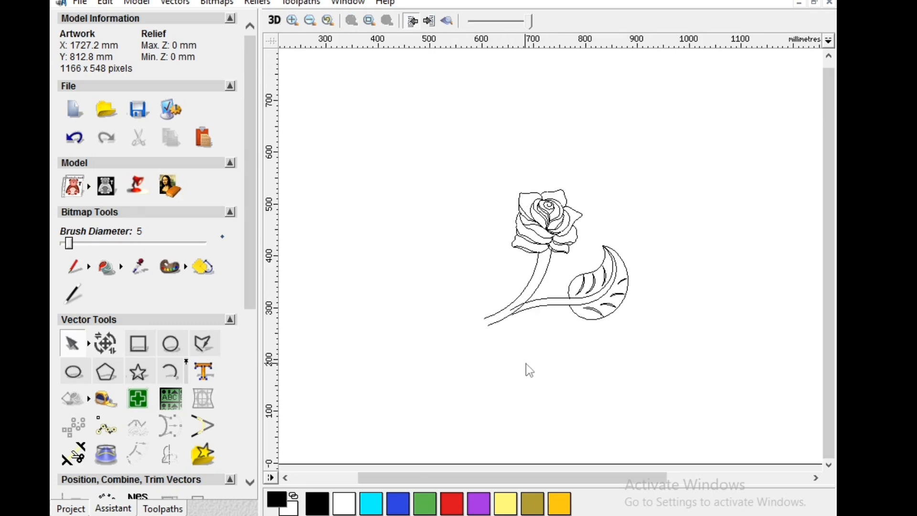
scroll(584, 283, "up", 2)
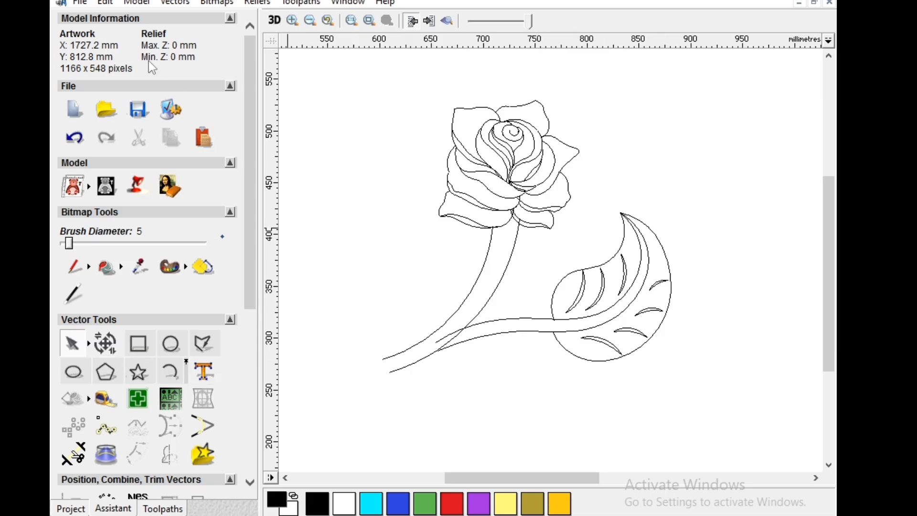
left_click(138, 3)
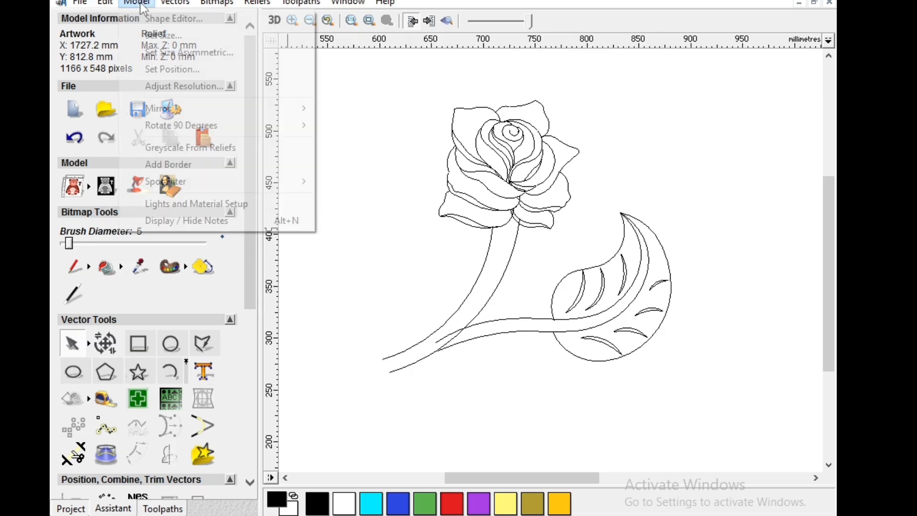
left_click(178, 93)
left_click_drag(79, 119, 165, 121)
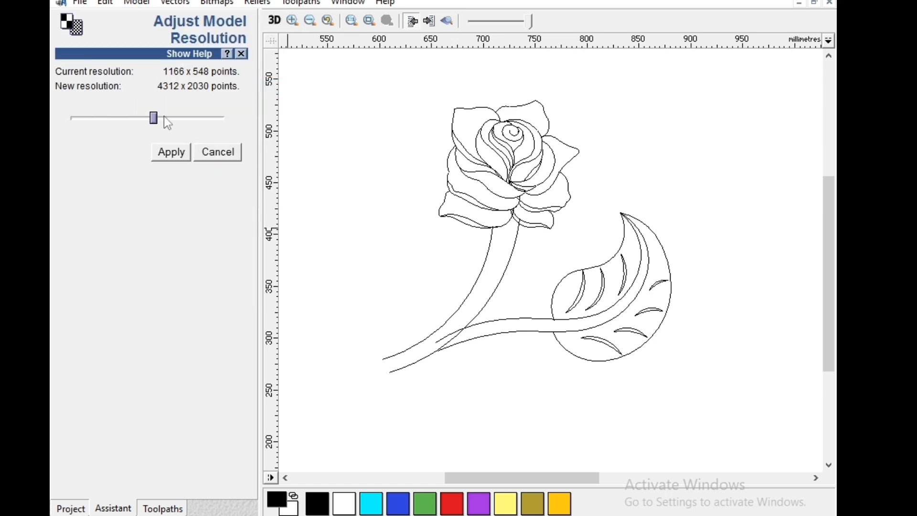
left_click(172, 153)
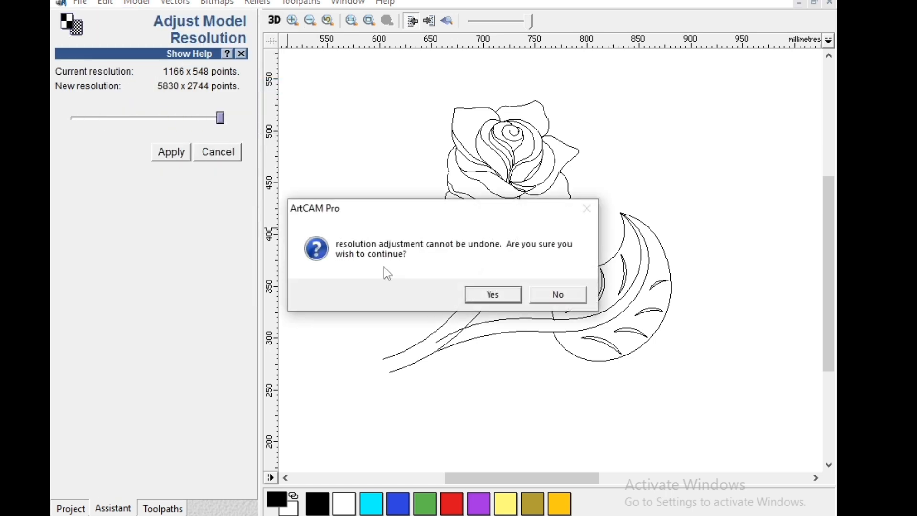
left_click(493, 296)
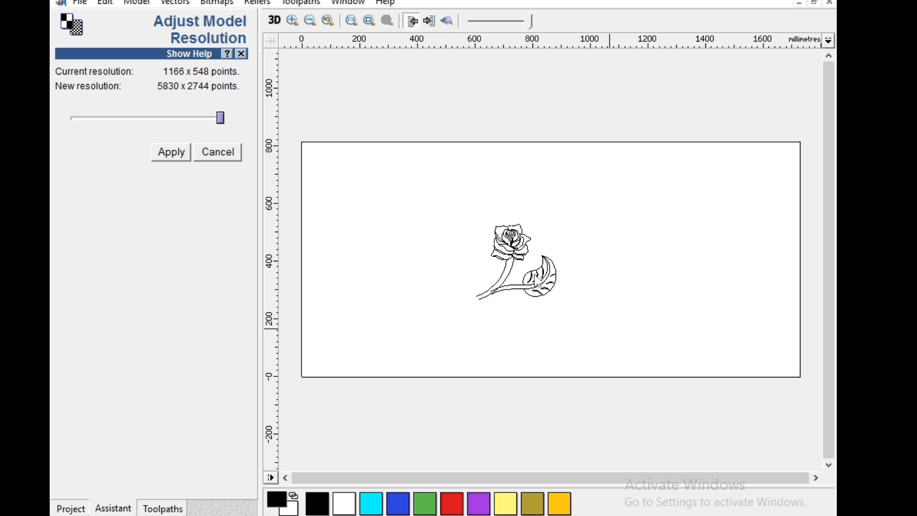
Draw a shallow upward-bulging arc about 43 mm wide in the empty area below the rose's leaf.
scroll(533, 285, "up", 4)
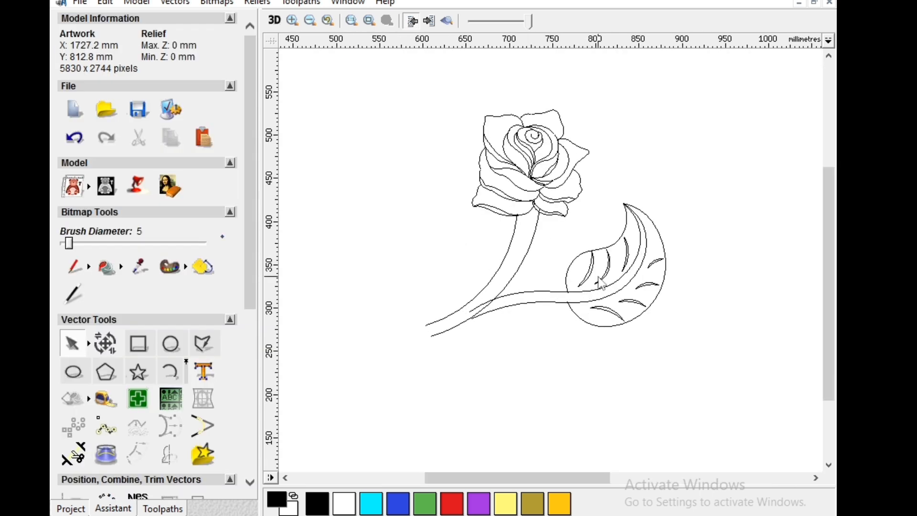
scroll(600, 282, "up", 2)
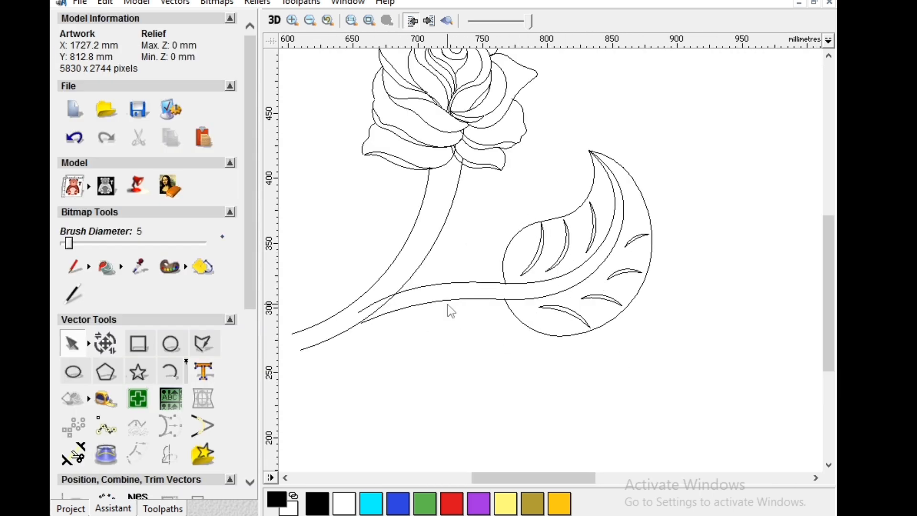
left_click(170, 371)
left_click_drag(451, 409, 506, 406)
left_click(494, 403)
key("Escape")
left_click(480, 401)
scroll(567, 362, "up", 3)
scroll(600, 266, "up", 1)
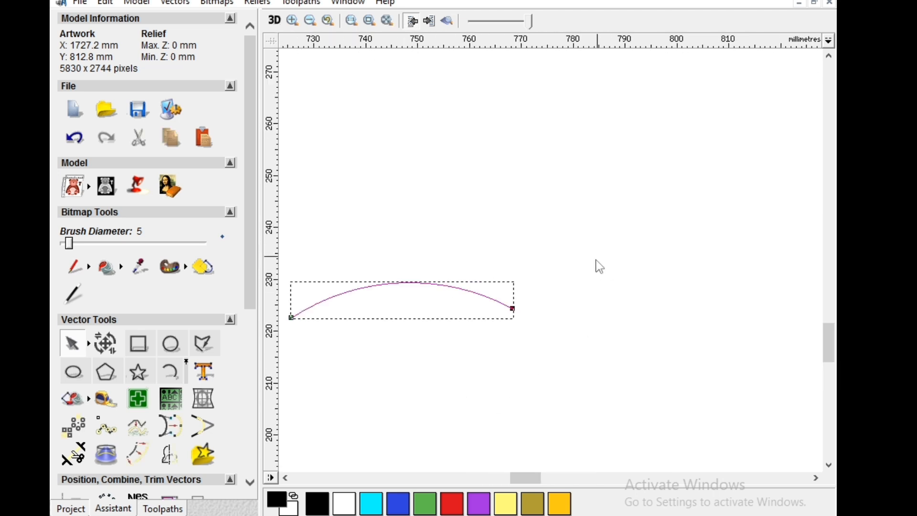
Node-edit the shallow arc so that its two end points sit at about the same height.
key("n")
left_click_drag(513, 309, 514, 316)
scroll(573, 284, "down", 1)
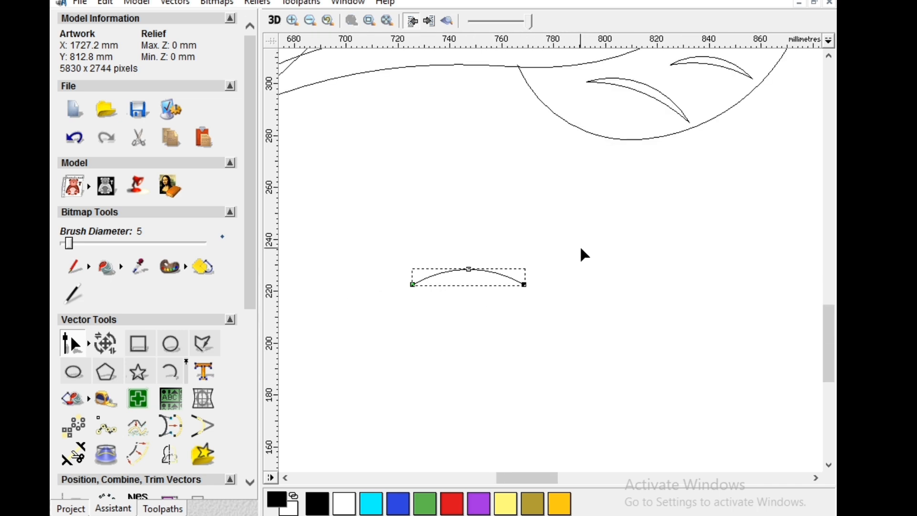
scroll(581, 249, "down", 1)
key("n")
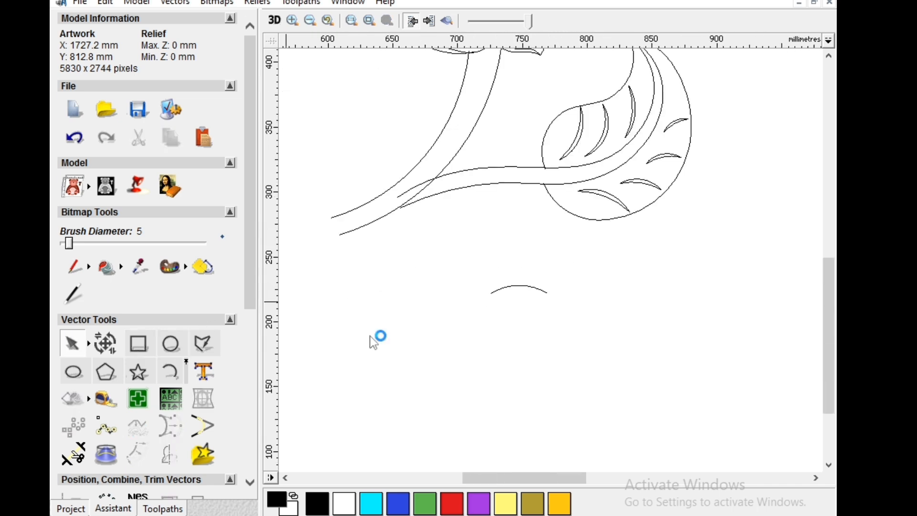
Draw a rectangle about 31 mm wide and 9 mm high above the arc and bend its upper side into a shallow arc.
left_click_drag(477, 269, 513, 254)
left_click(547, 272)
key("n")
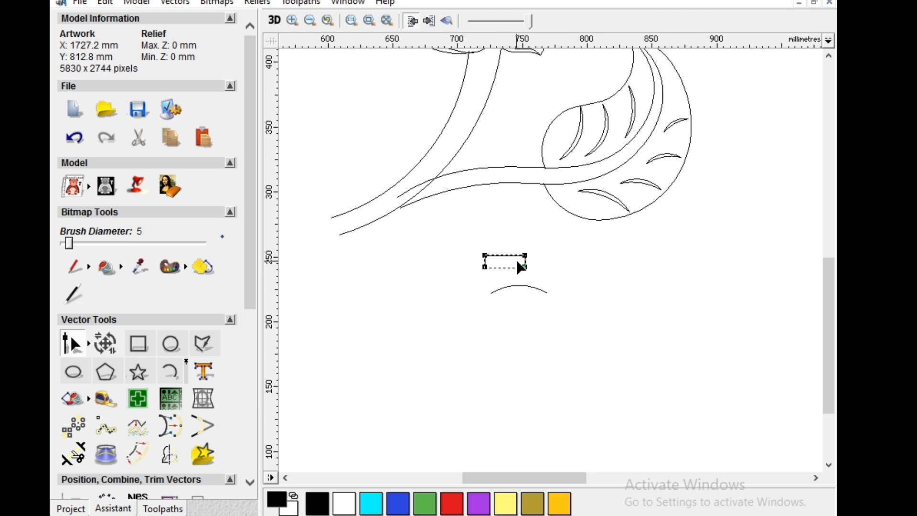
scroll(516, 264, "up", 2)
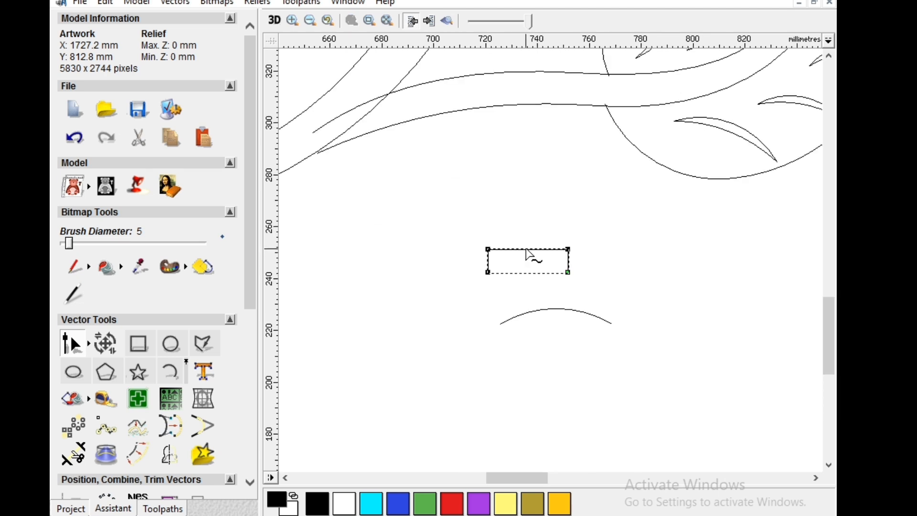
left_click_drag(539, 255, 522, 210)
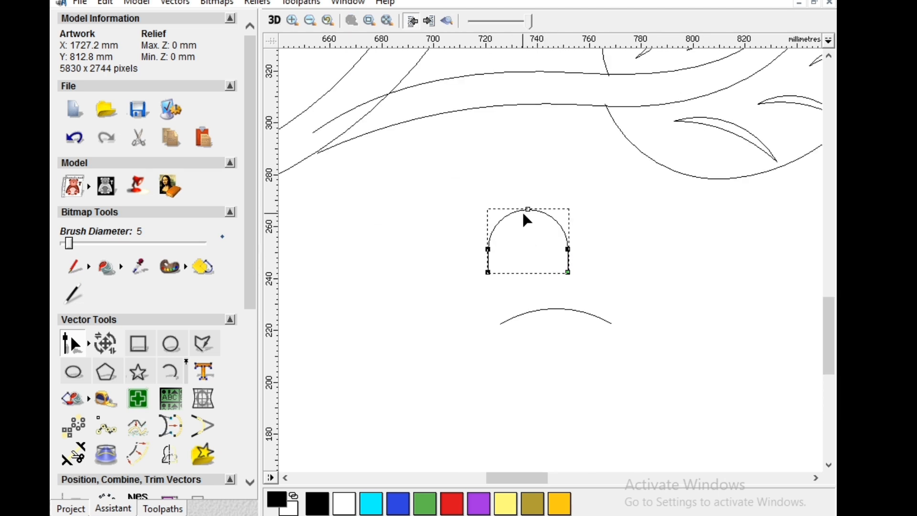
left_click_drag(530, 244, 526, 239)
Raise the rectangle's two lower nodes until only very short sides remain below its curved upper edge.
left_click_drag(476, 266, 591, 297)
key("Up")
key("Up")
key("Up")
key("Up")
key("Up")
key("Up")
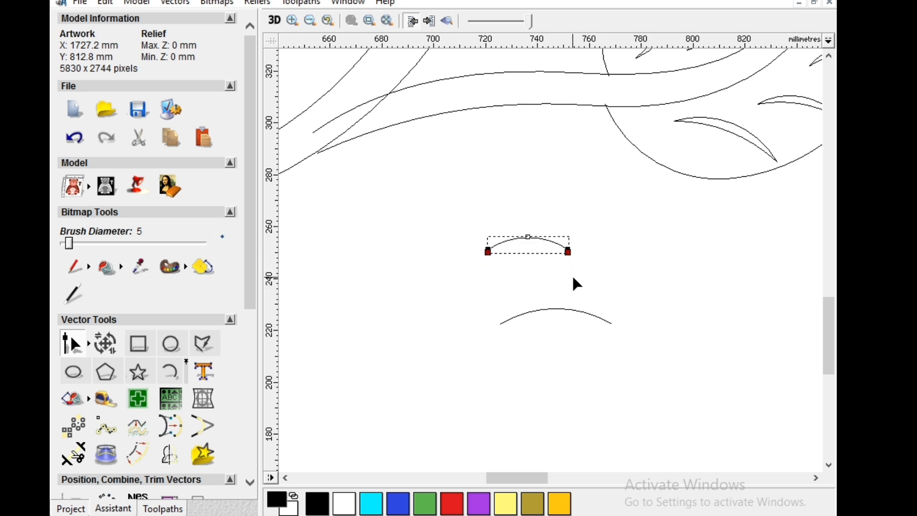
left_click(572, 277)
scroll(609, 248, "down", 2)
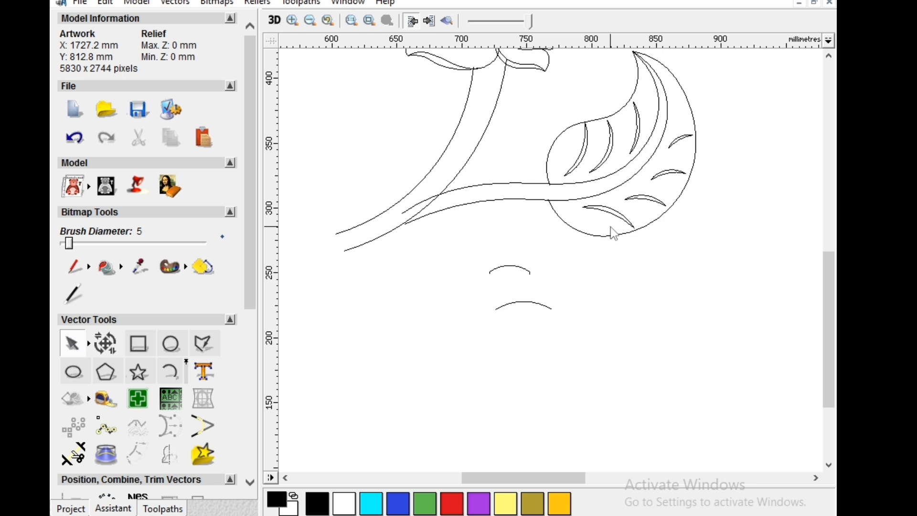
Start a Two Rail Sweep on the leaf stem's two outlines and reverse the lower rail to match the upper one's direction.
left_click(573, 200)
left_click(572, 186, "shift")
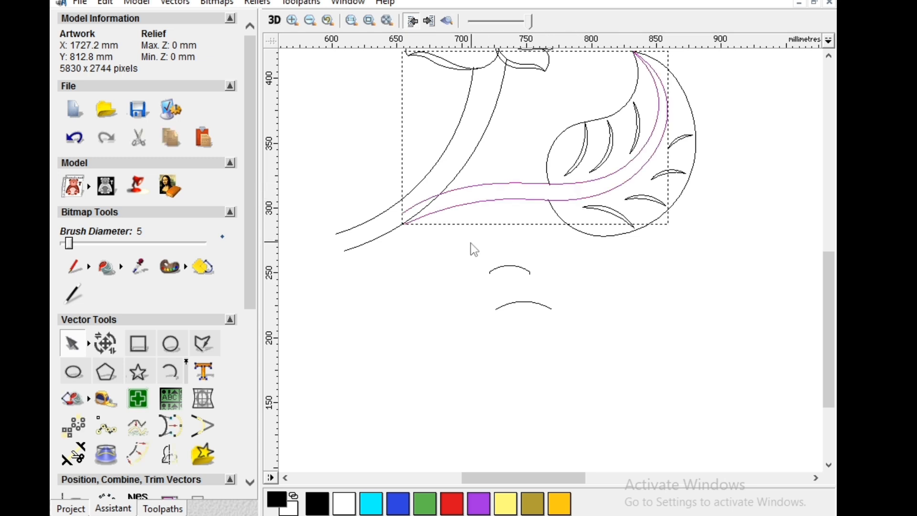
scroll(158, 377, "down", 5)
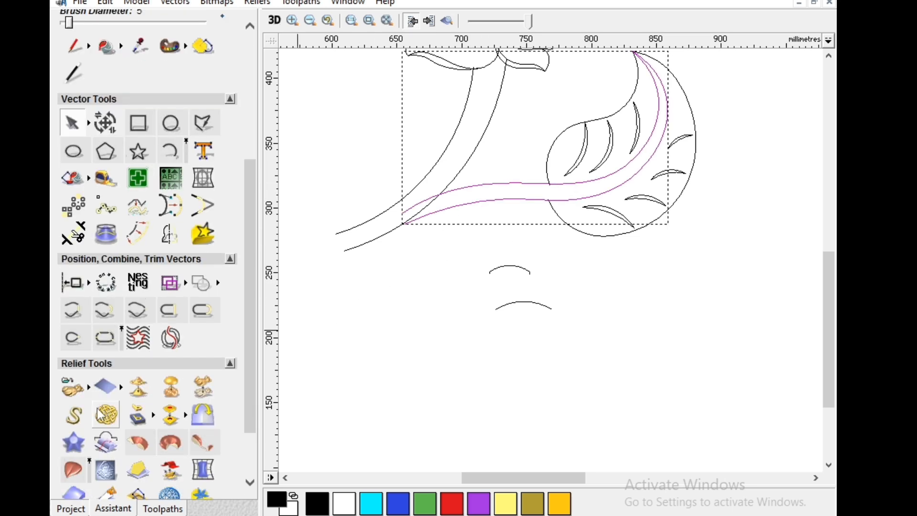
left_click(74, 471)
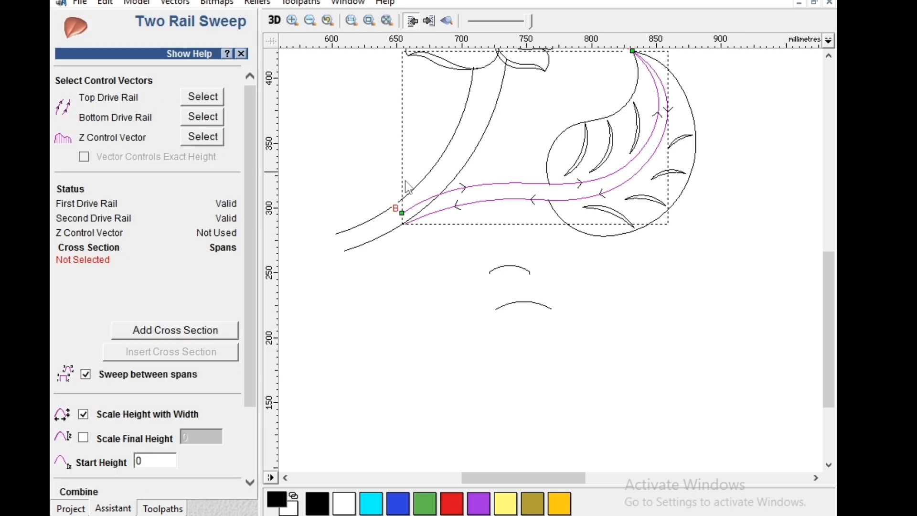
left_click(557, 237)
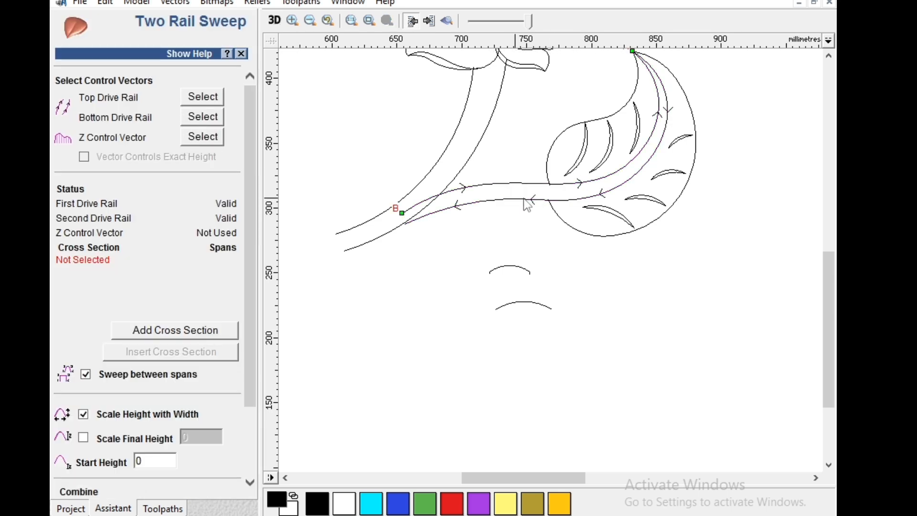
left_click(490, 203)
right_click(480, 211)
left_click(546, 425)
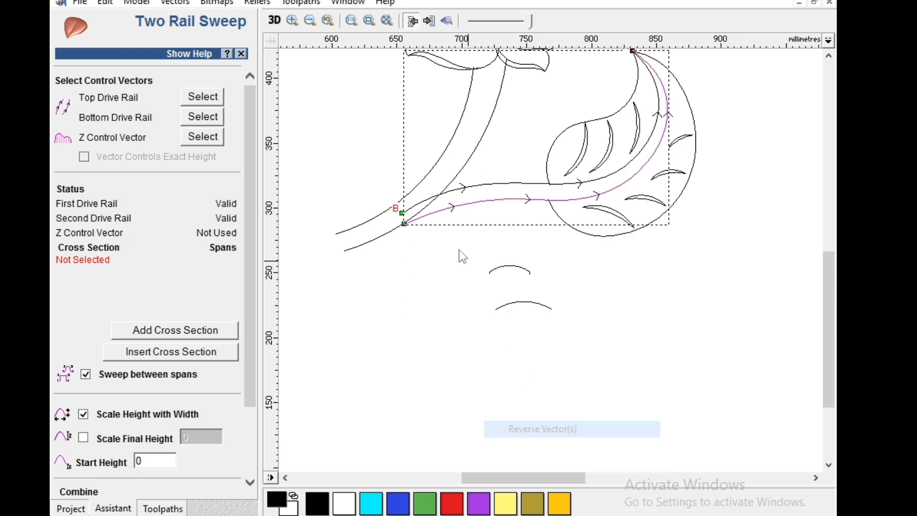
Assign the small arc with short sides as the Z control vector and add the wider arc as the cross section.
left_click(528, 275)
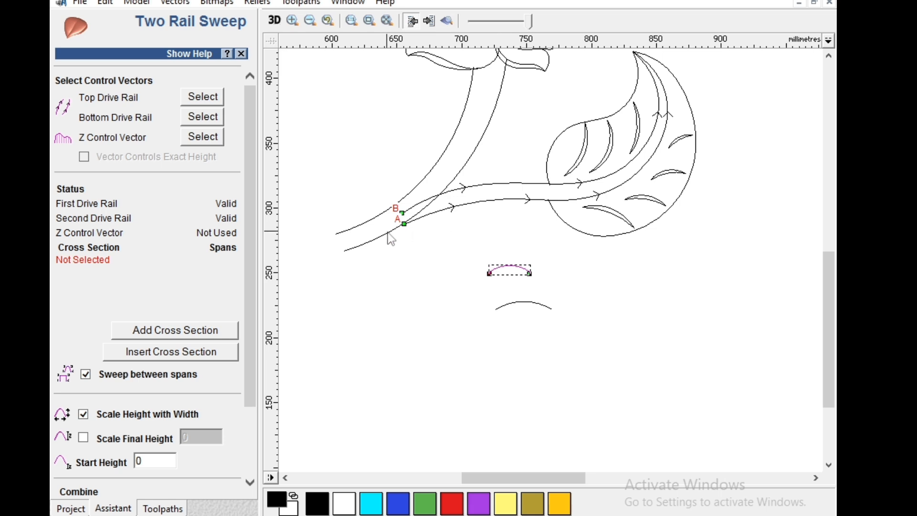
left_click(205, 139)
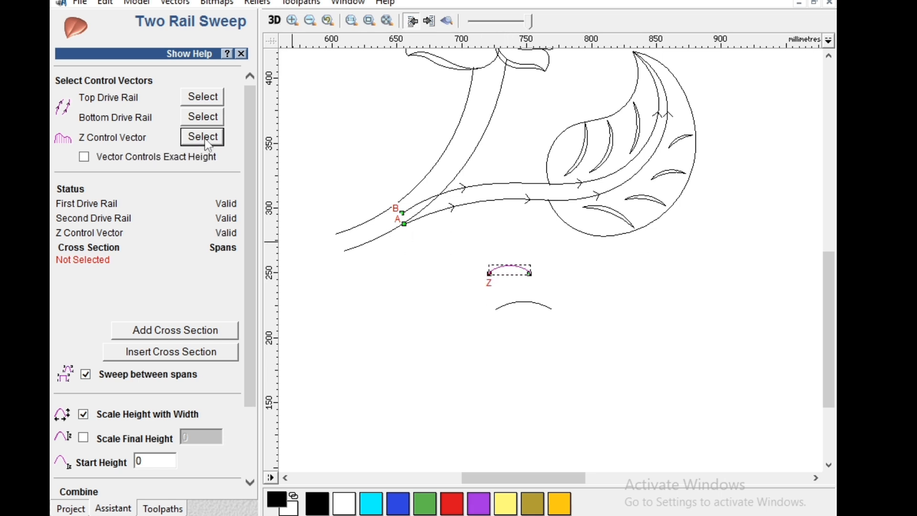
left_click(516, 304)
left_click(175, 332)
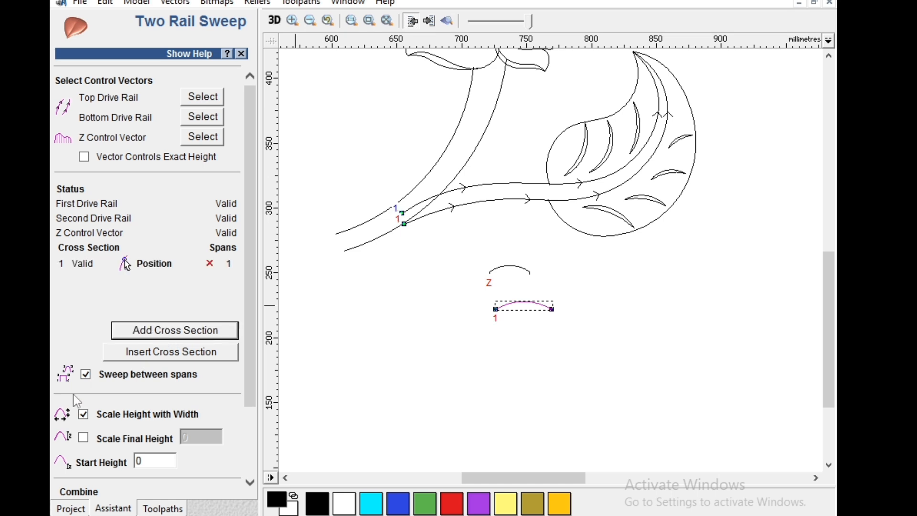
Disable sweeping between spans, scale the final height to 7, and calculate the leaf stem's sweep relief with the Highest combine mode.
left_click(86, 376)
left_click(85, 438)
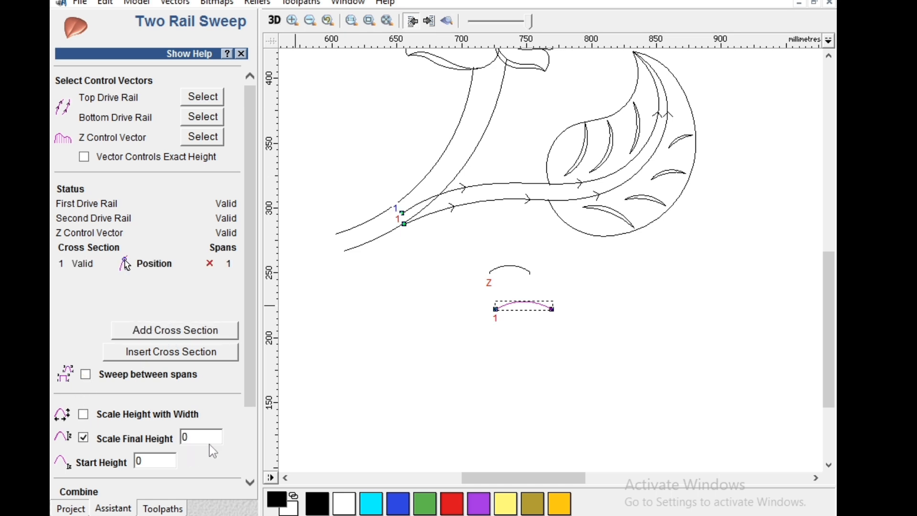
type("7")
scroll(110, 467, "down", 3)
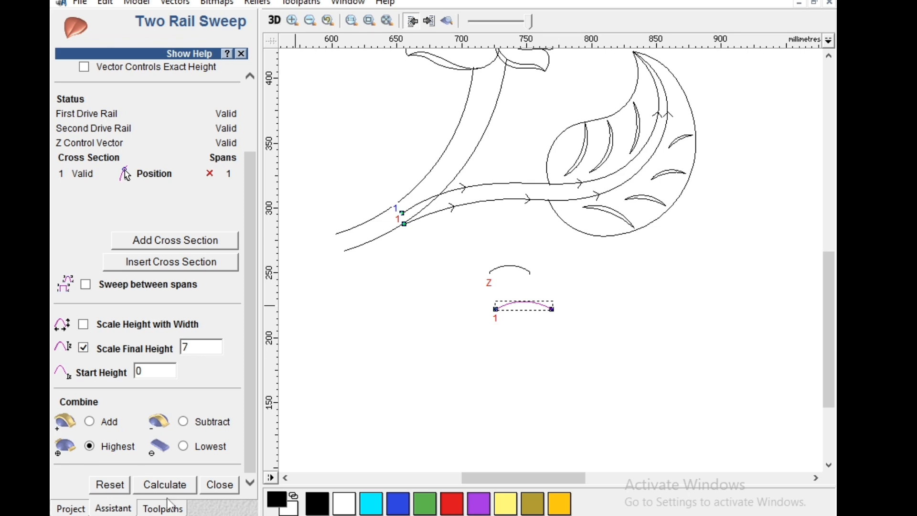
left_click(164, 485)
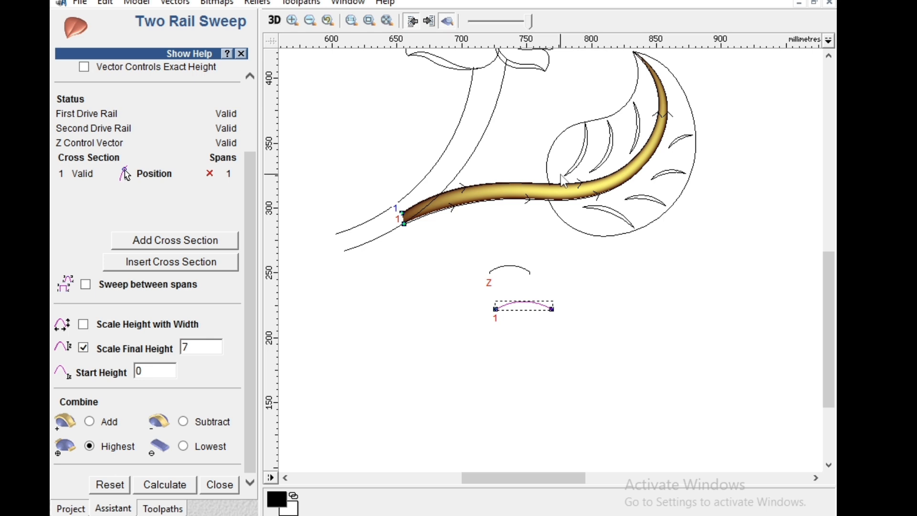
left_click(218, 486)
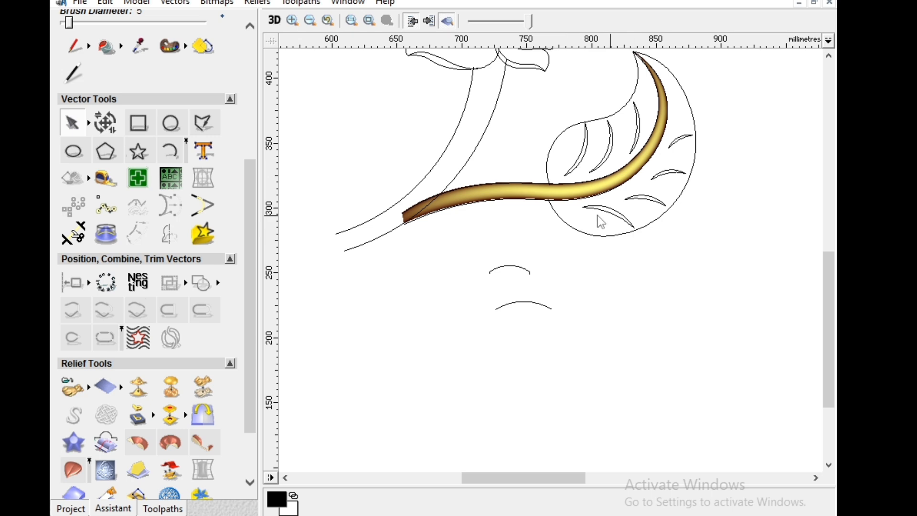
Draw two connected arcs forming an asymmetric hump about 65 mm wide and 24 mm high below the existing profile arcs.
left_click(178, 158)
left_click(445, 402)
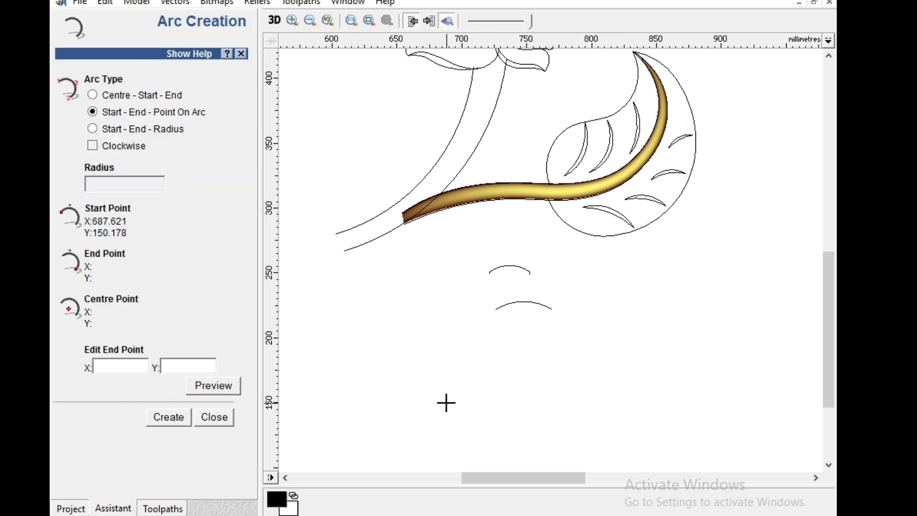
left_click(479, 371)
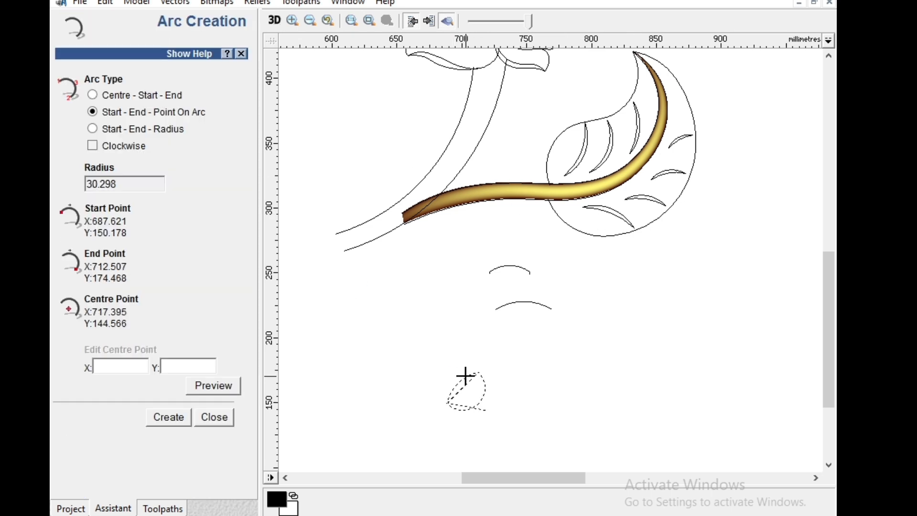
left_click(479, 373)
left_click(530, 399)
left_click(529, 400)
key("Escape")
Join the two arcs of the asymmetric hump into a single vector.
left_click(528, 397)
right_click(561, 420)
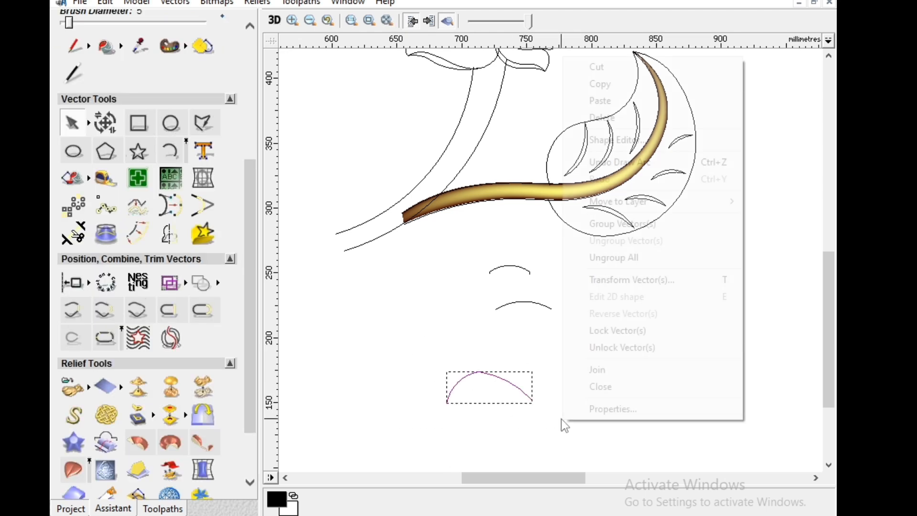
left_click(597, 370)
scroll(518, 387, "up", 2)
scroll(565, 306, "down", 4)
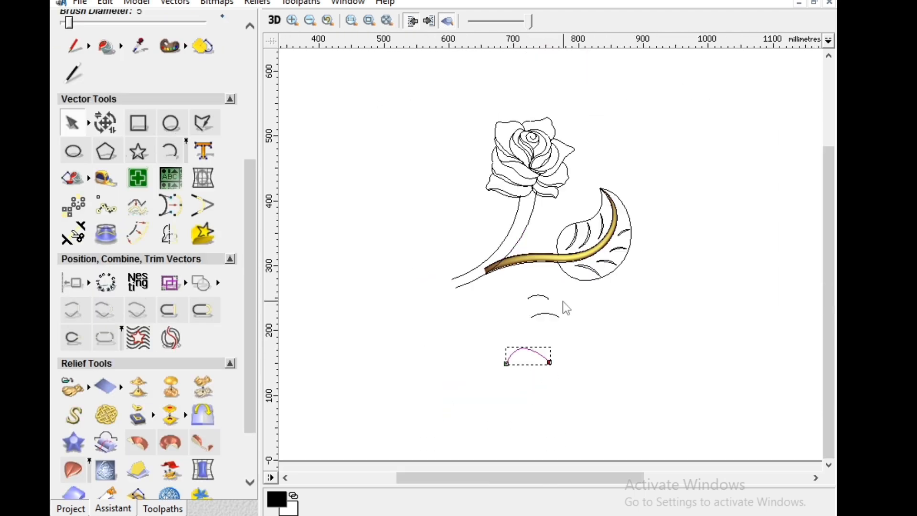
Node-edit the joined hump, lowering its peak toward the steep side and reshaping the long slope to flatten out at its end.
scroll(581, 292, "up", 2)
key("n")
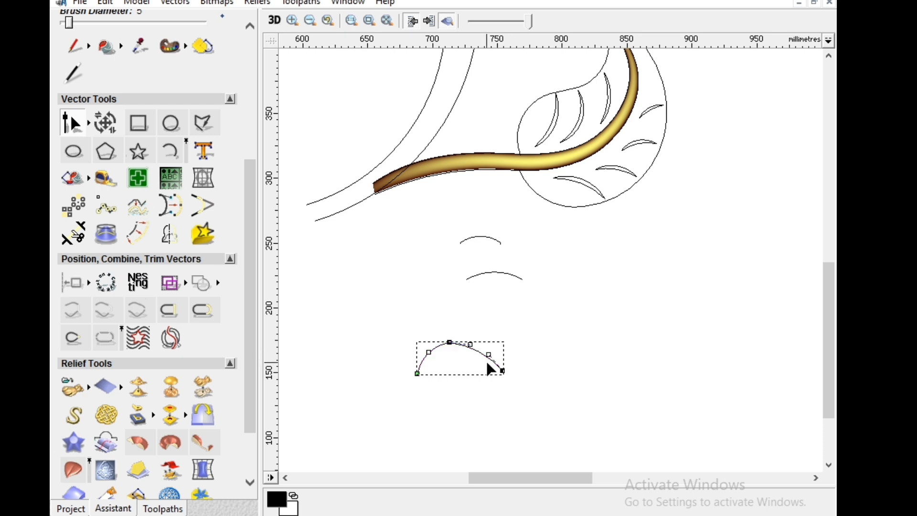
scroll(488, 364, "up", 2)
left_click_drag(550, 249, 577, 271)
left_click_drag(473, 220, 455, 237)
left_click(494, 251)
scroll(495, 251, "down", 2)
scroll(571, 342, "up", 1)
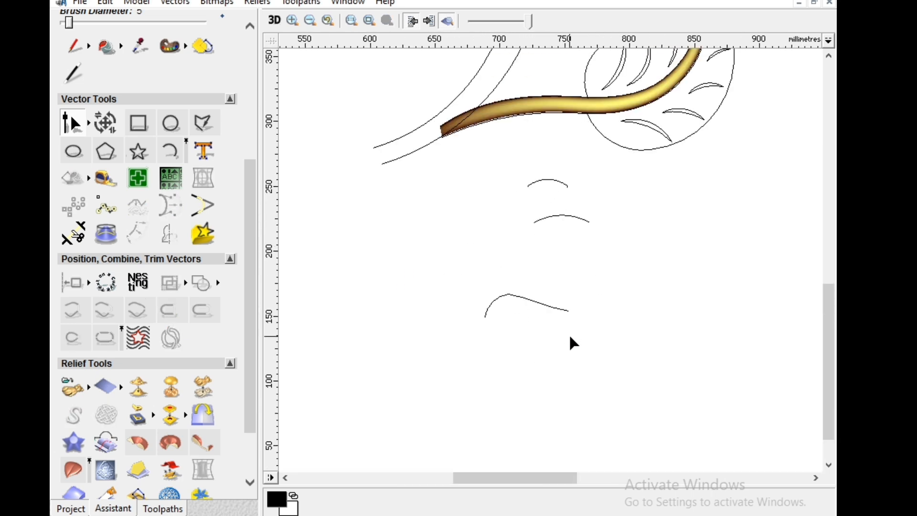
scroll(528, 302, "up", 1)
scroll(552, 271, "up", 1)
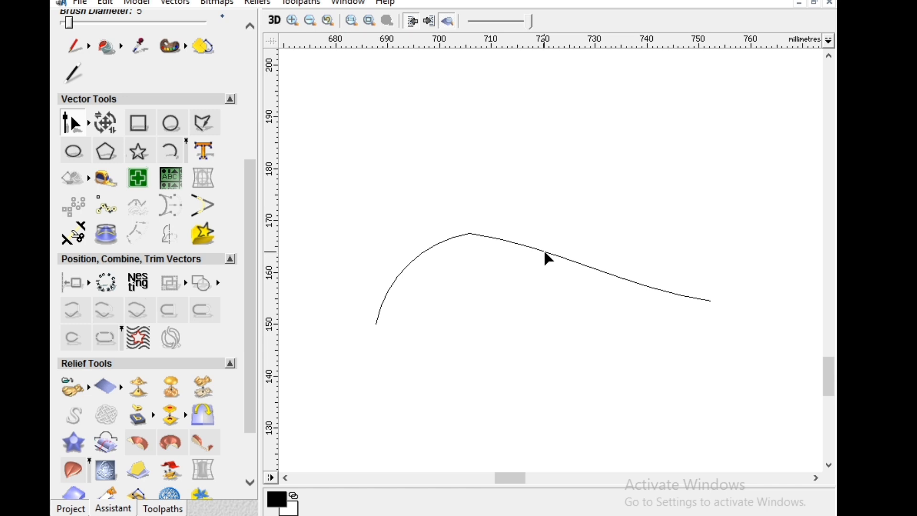
Node-edit the hump profile, moving its steep-side end inward about 6 mm and reshaping the long slope into a dip with a rounded end.
left_click(545, 252)
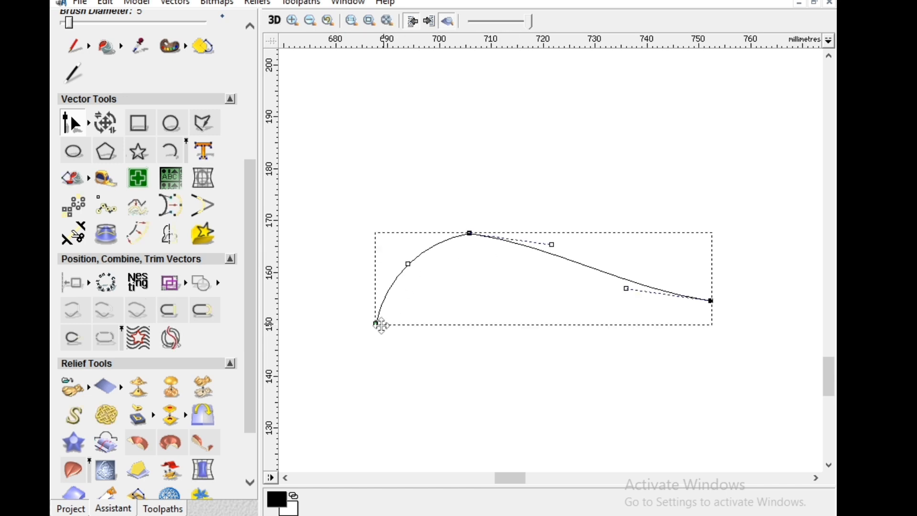
left_click_drag(376, 324, 409, 324)
scroll(603, 282, "down", 2)
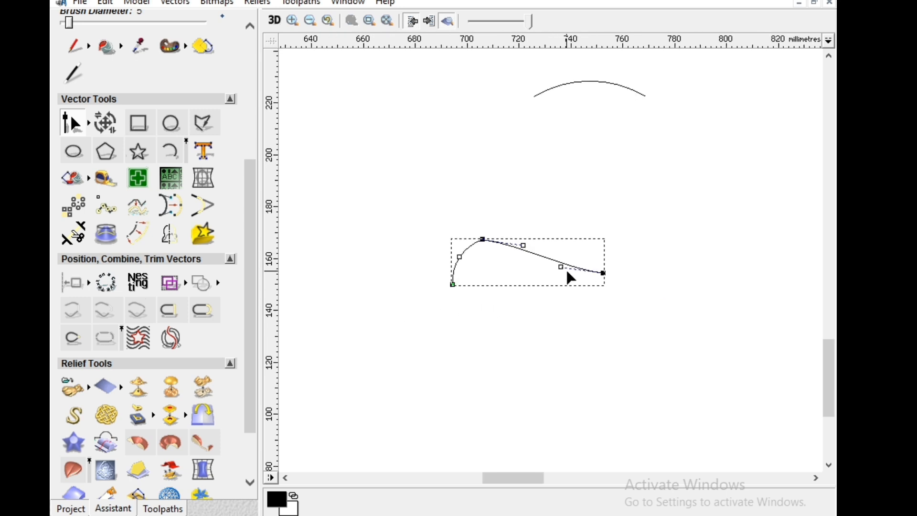
left_click_drag(562, 267, 574, 246)
left_click_drag(516, 265, 514, 272)
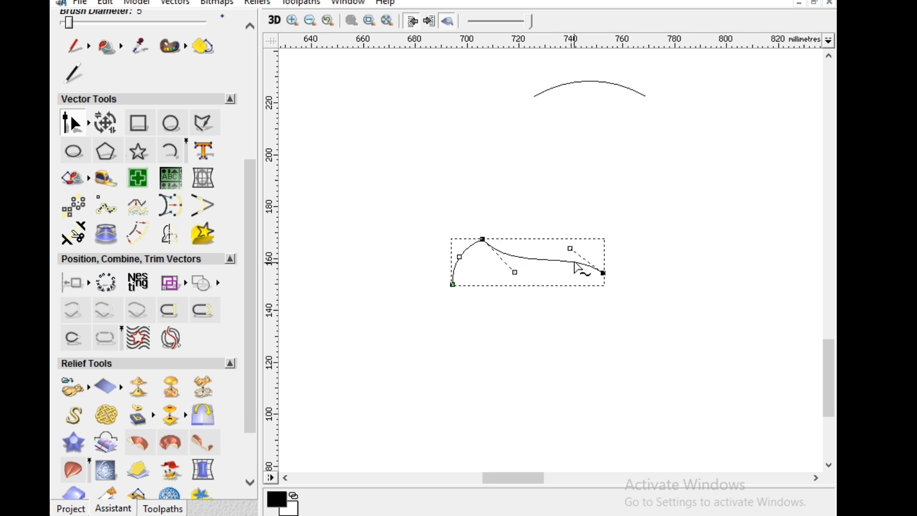
left_click_drag(571, 248, 575, 250)
left_click(526, 287)
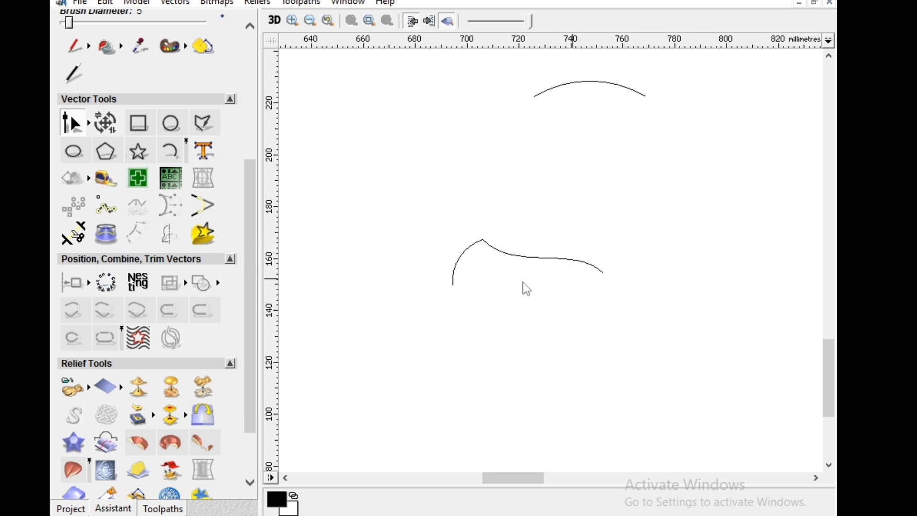
Draw a short vertical polyline about 6 mm long down from the profile's long-slope end and join it to the curve.
left_click(205, 124)
left_click(602, 272)
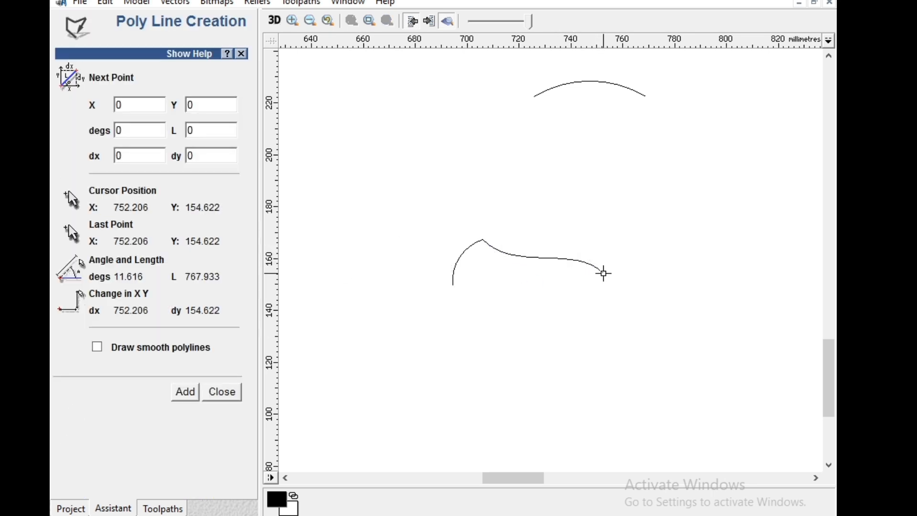
right_click(603, 289)
left_click(597, 273)
right_click(545, 296)
left_click(582, 502)
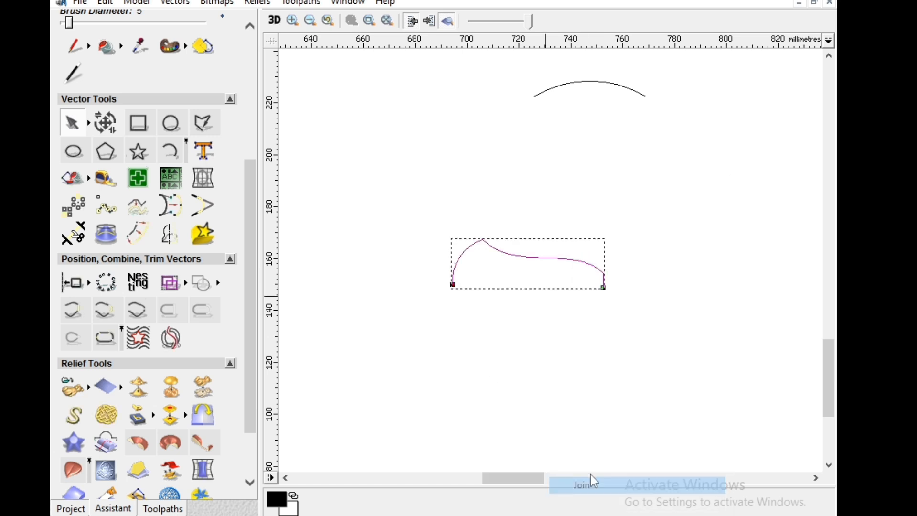
Node-edit the joined profile, raising its two end nodes to the same level.
key("n")
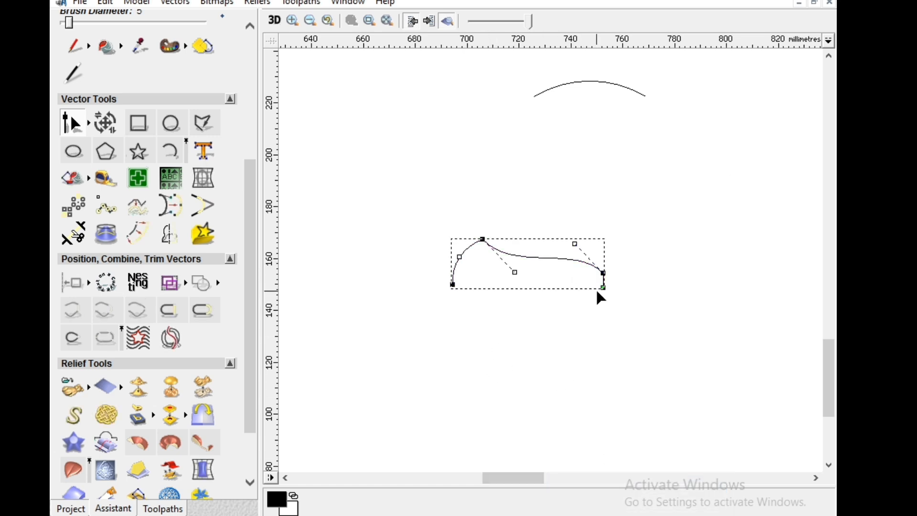
left_click_drag(596, 289, 607, 296)
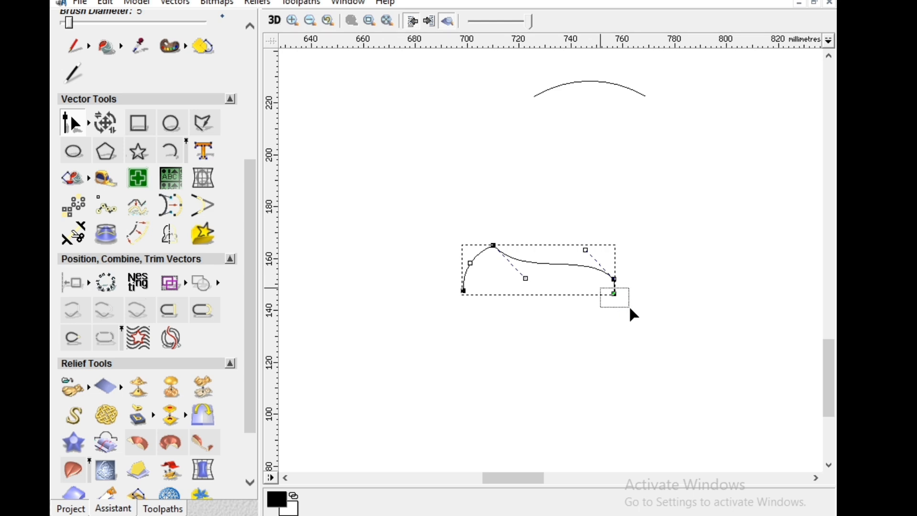
key("Up")
left_click_drag(520, 316, 632, 328)
key("Up")
key("Up")
key("Up")
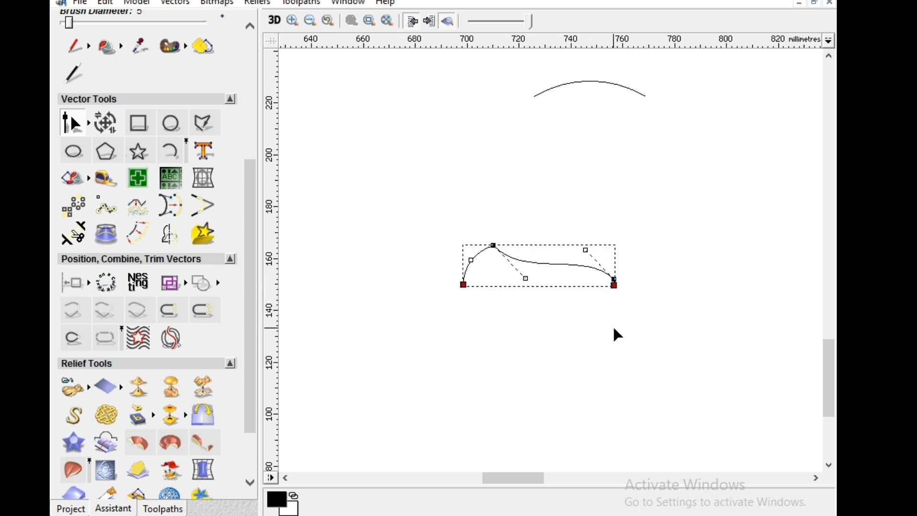
left_click(613, 329)
Start a two rail sweep using the stem's lower edge and the leaf's lower outer outline as drive rails.
scroll(604, 248, "down", 5)
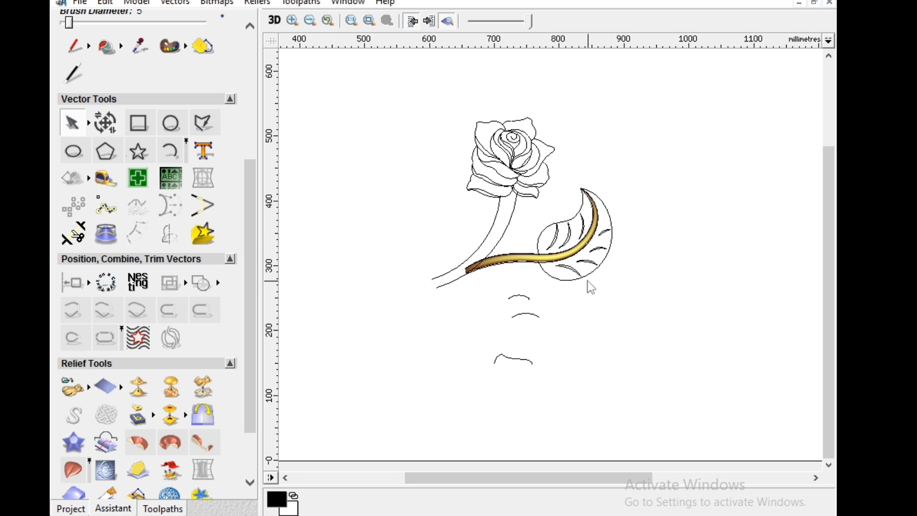
scroll(591, 287, "up", 3)
left_click(489, 260)
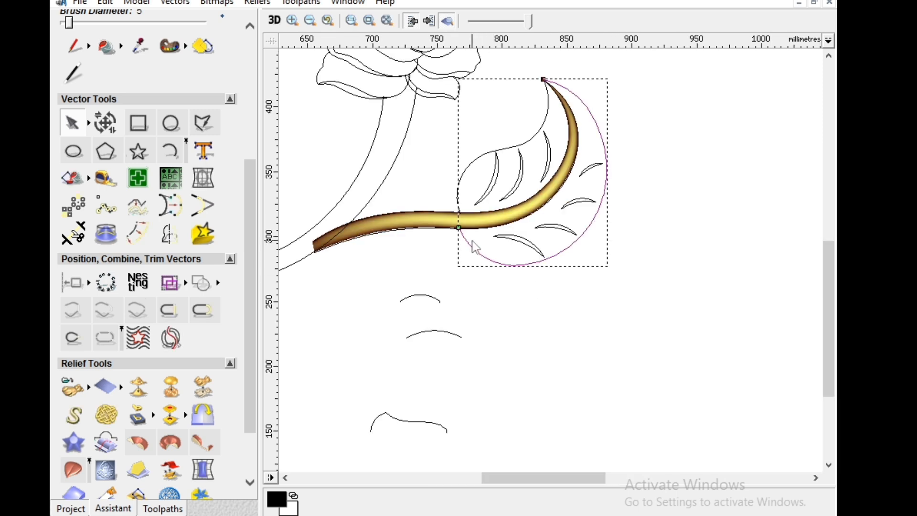
scroll(539, 248, "up", 2)
left_click(539, 245)
scroll(531, 244, "up", 3)
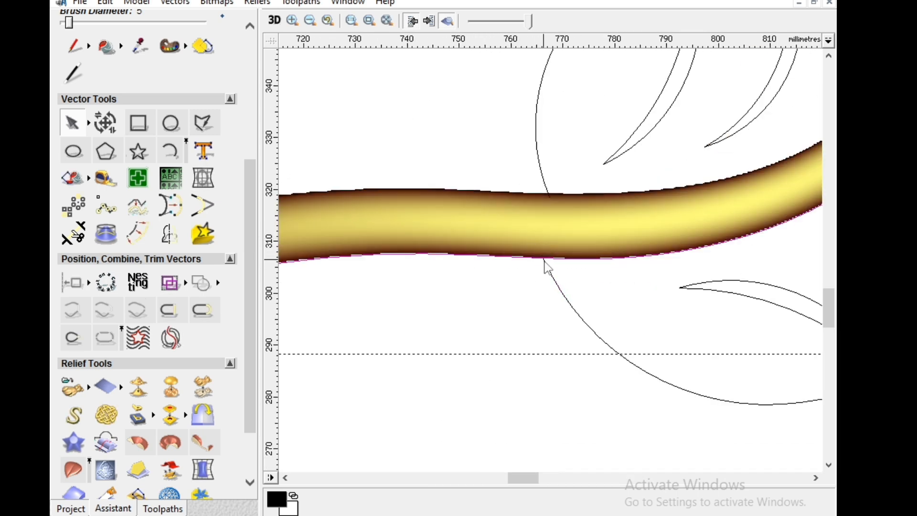
left_click(567, 294)
scroll(635, 285, "down", 2)
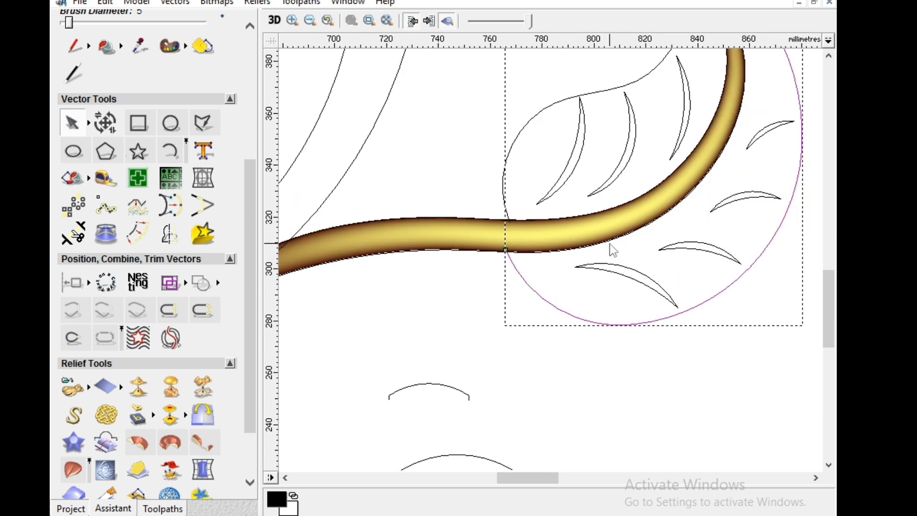
scroll(605, 249, "down", 2)
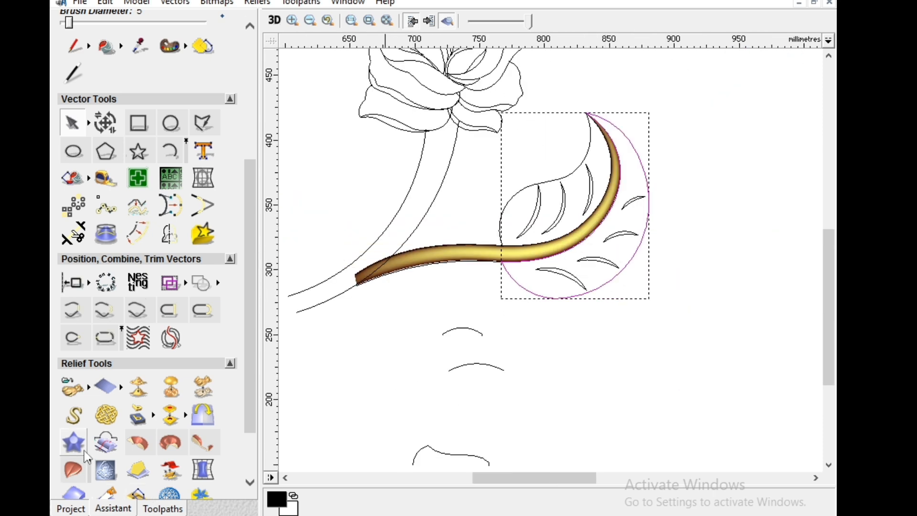
left_click(67, 471)
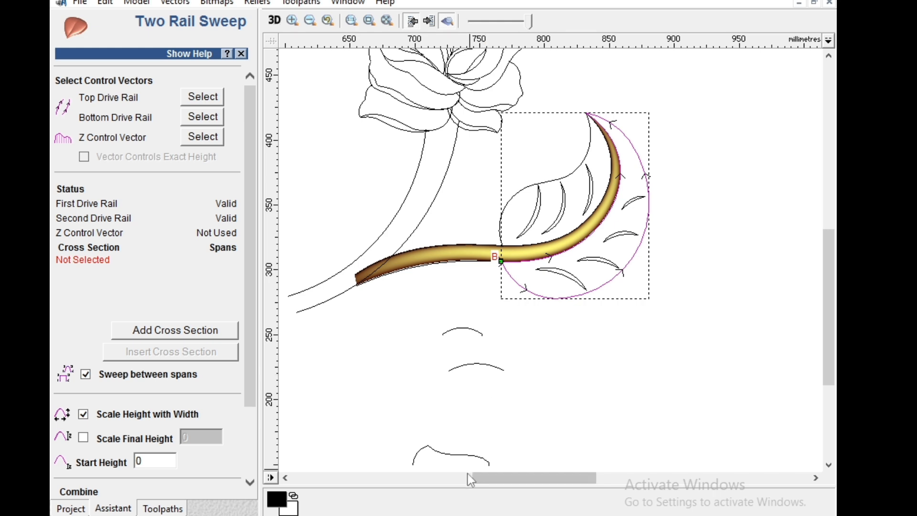
Add the reshaped hump profile as the sweep's cross section and assign the uppermost small arc as the Z control vector.
left_click(465, 459)
left_click(171, 340)
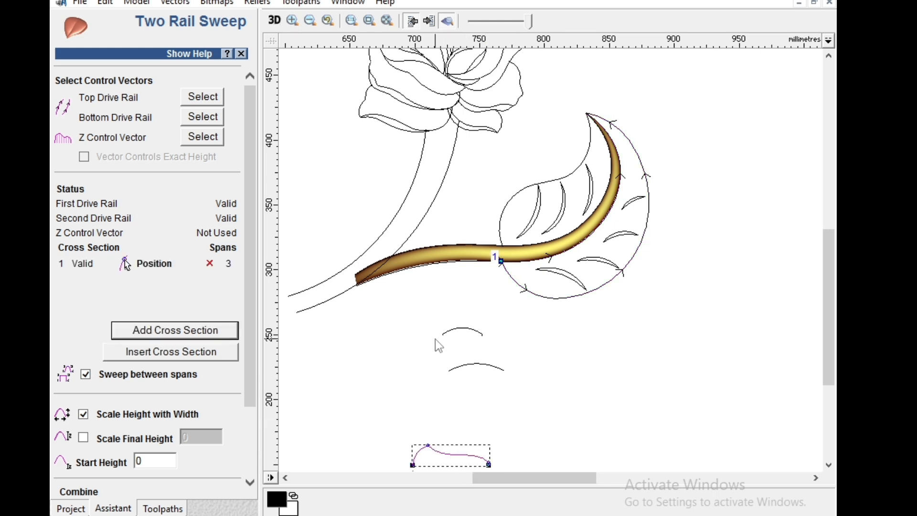
left_click(475, 333)
left_click(202, 136)
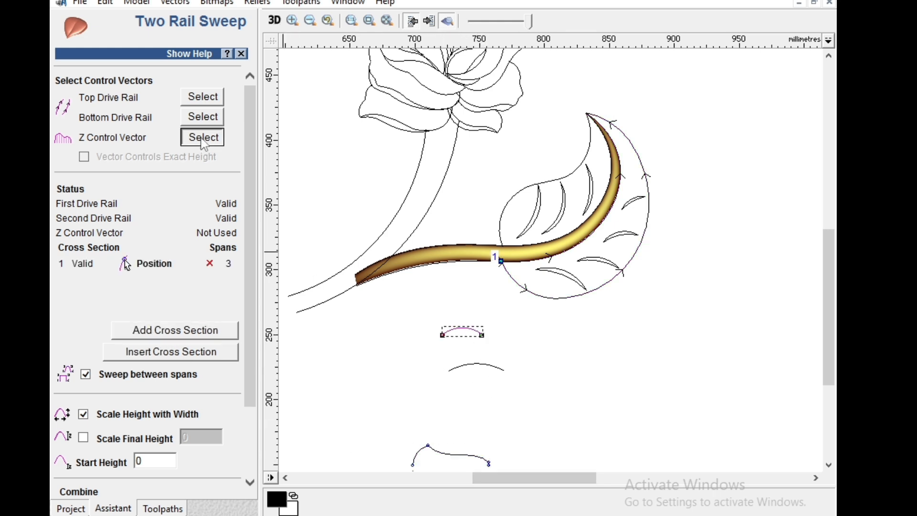
Disable sweeping between spans, scale the final height to 10, and calculate the lower leaf half with the Highest combine mode.
left_click(85, 375)
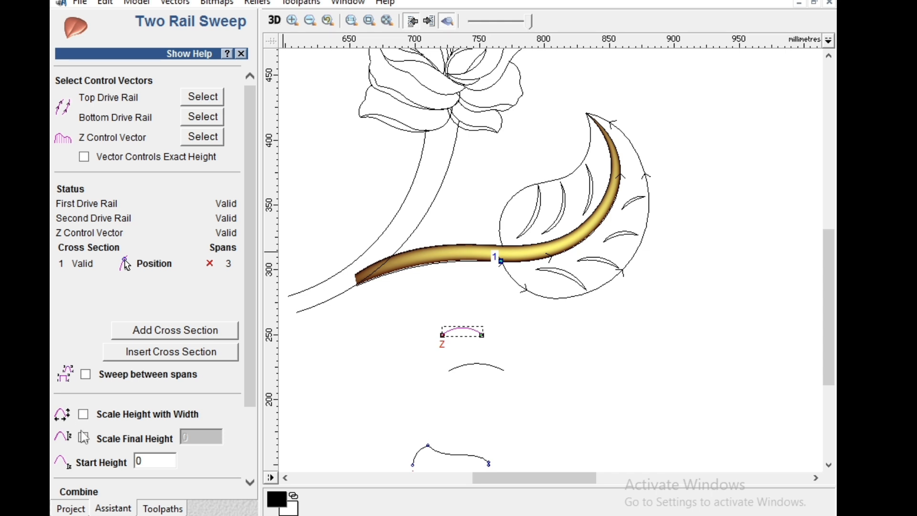
left_click(84, 437)
type("10")
scroll(144, 449, "down", 3)
left_click(89, 446)
left_click(159, 486)
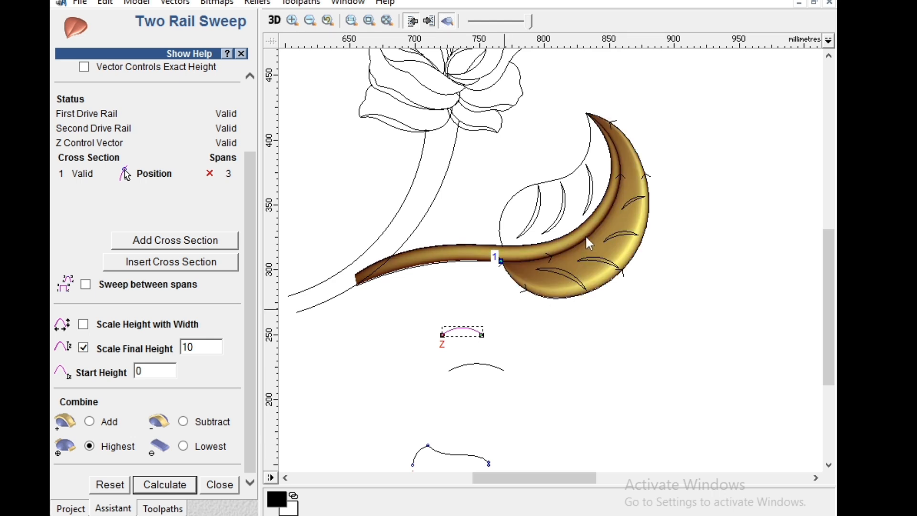
Reassign the drive rails to the upper leaf outline and the stem's upper edge, and calculate that leaf half with the same settings.
scroll(586, 235, "up", 2)
left_click(466, 151)
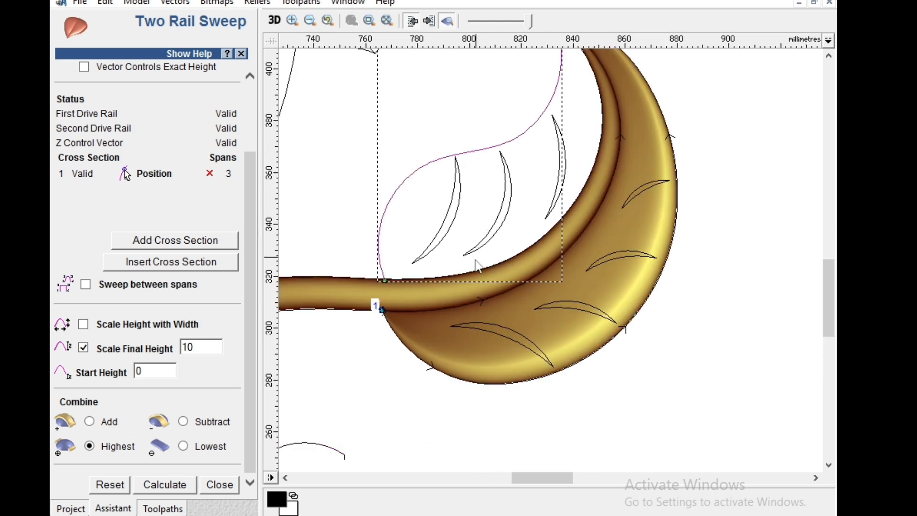
left_click(460, 275)
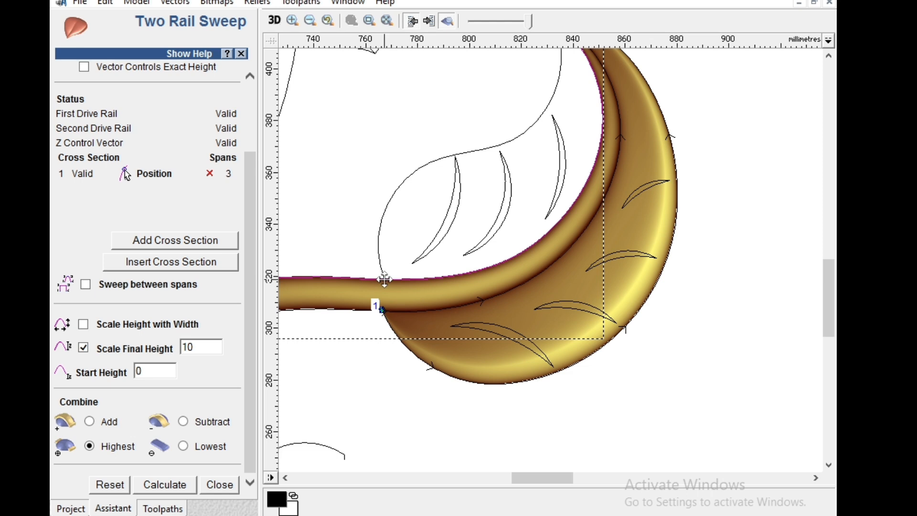
scroll(665, 175, "down", 2)
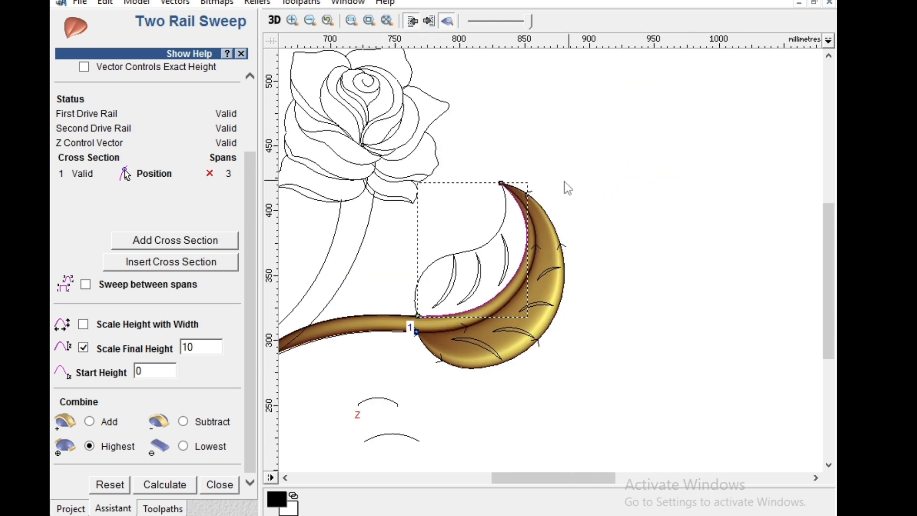
scroll(503, 249, "up", 2)
left_click(538, 374)
scroll(180, 144, "up", 4)
left_click(208, 104)
scroll(452, 317, "down", 2)
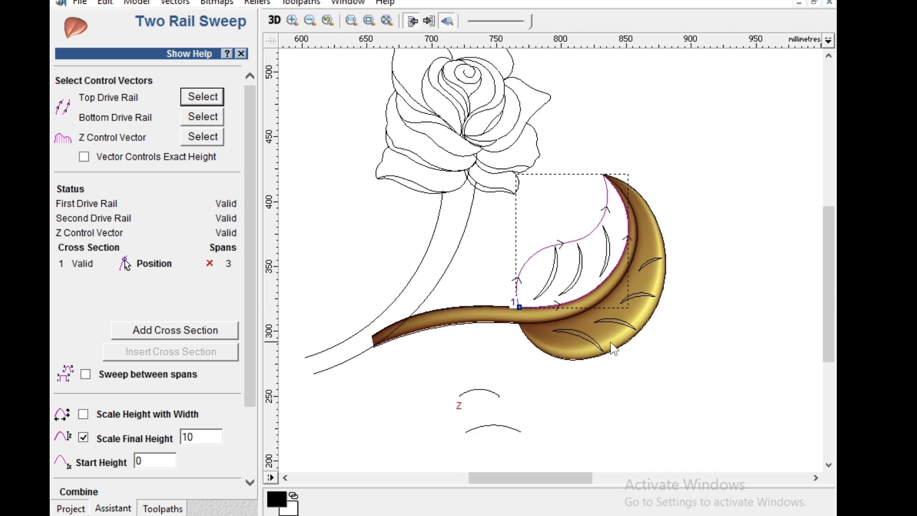
scroll(201, 453, "down", 4)
left_click(171, 485)
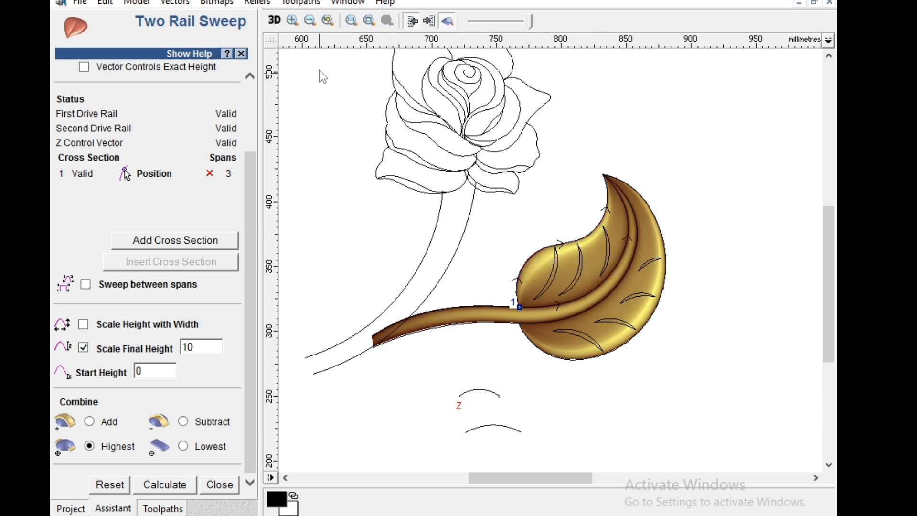
Show the leaf relief in 3D with the zero plane hidden, and close the two rail sweep.
left_click(274, 20)
scroll(566, 280, "up", 5)
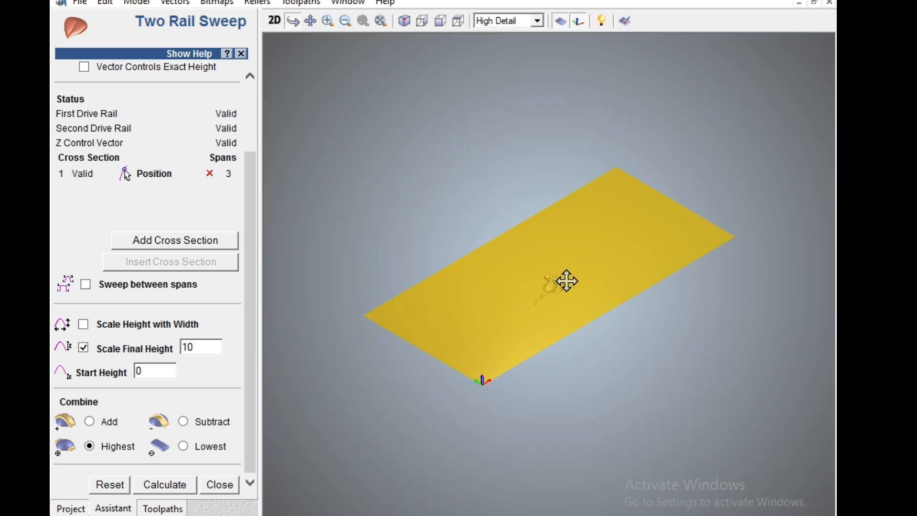
left_click(563, 22)
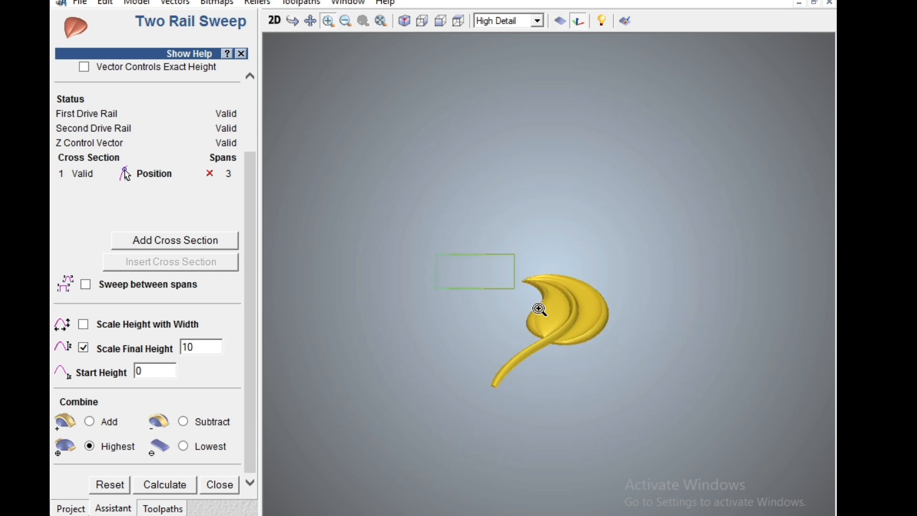
left_click_drag(646, 358, 525, 258)
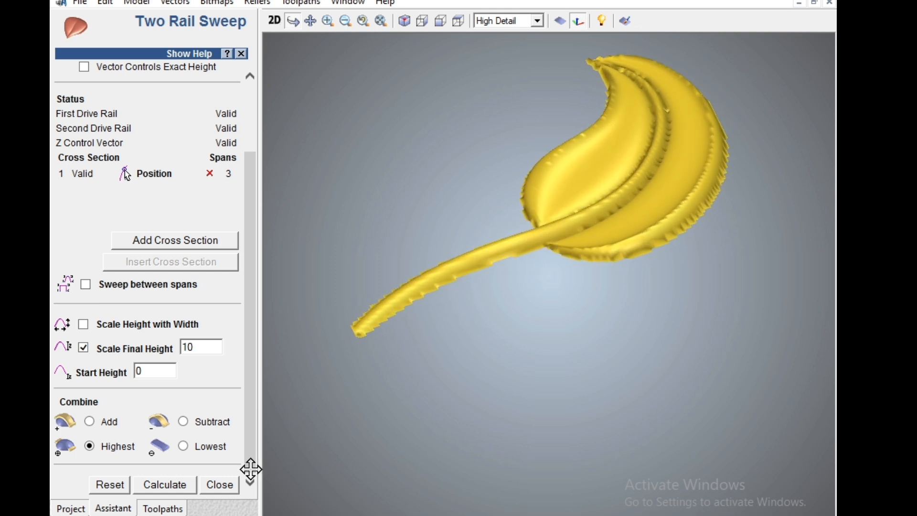
left_click(219, 485)
mouse_move(665, 180)
left_mouse_down()
mouse_move(628, 262)
mouse_move(679, 318)
mouse_move(514, 371)
left_mouse_up()
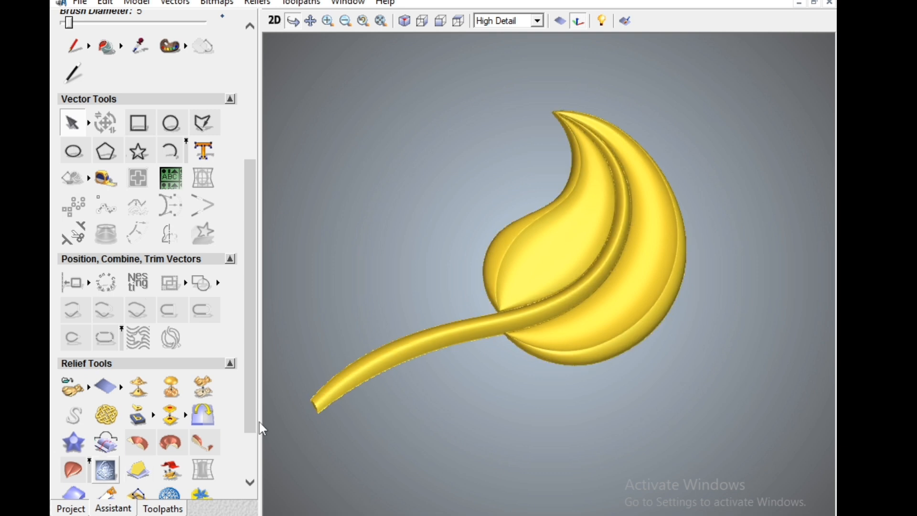
Smooth the leaf's outline, midrib and stem edges with the Smooth sculpting tool at diameter 45 and 19% strength.
left_click(112, 464)
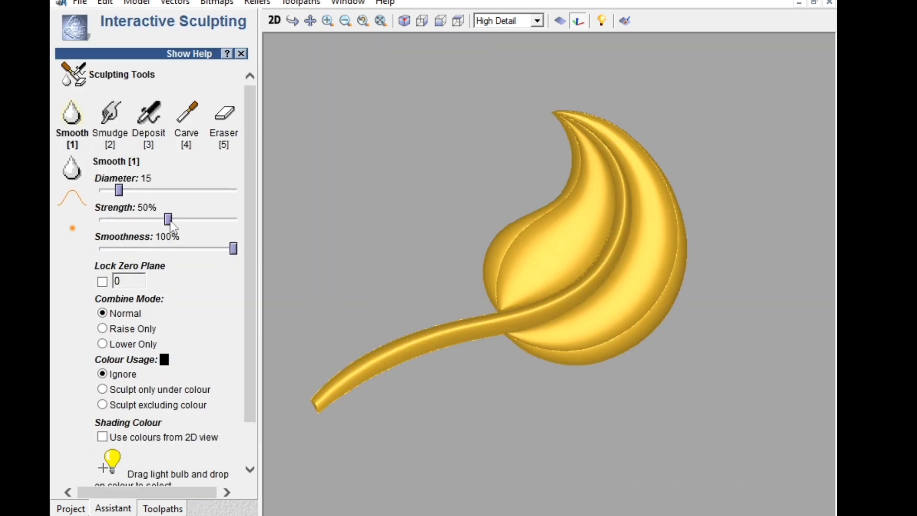
mouse_move(170, 221)
left_mouse_down()
mouse_move(129, 219)
mouse_move(164, 191)
left_mouse_up()
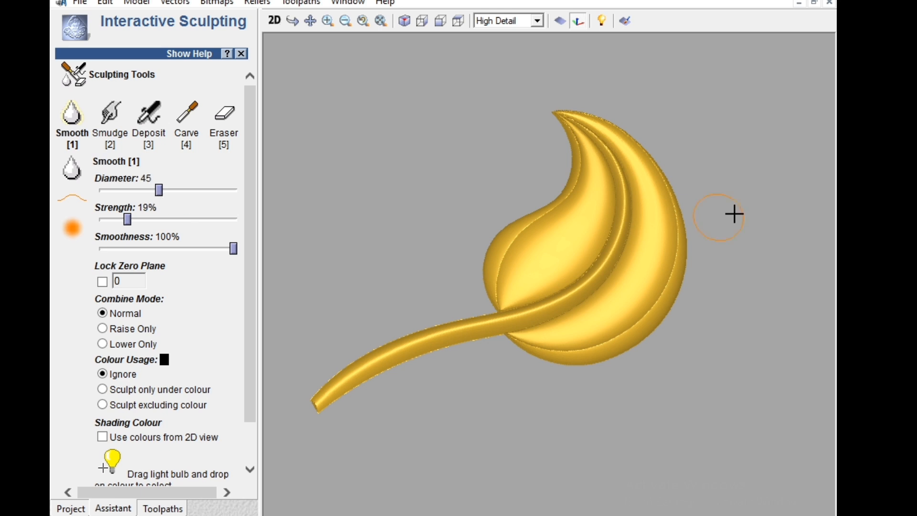
mouse_move(576, 134)
left_mouse_down()
mouse_move(561, 121)
mouse_move(594, 141)
mouse_move(561, 117)
mouse_move(605, 133)
mouse_move(635, 175)
left_mouse_up()
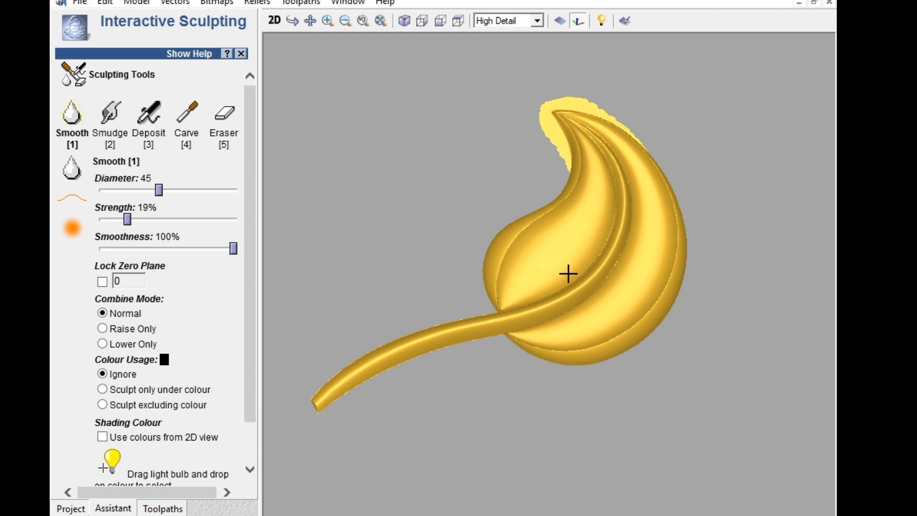
mouse_move(538, 297)
left_mouse_down()
mouse_move(504, 308)
mouse_move(503, 259)
mouse_move(502, 271)
mouse_move(567, 207)
mouse_move(579, 171)
mouse_move(533, 196)
mouse_move(581, 167)
mouse_move(569, 123)
mouse_move(624, 196)
left_mouse_up()
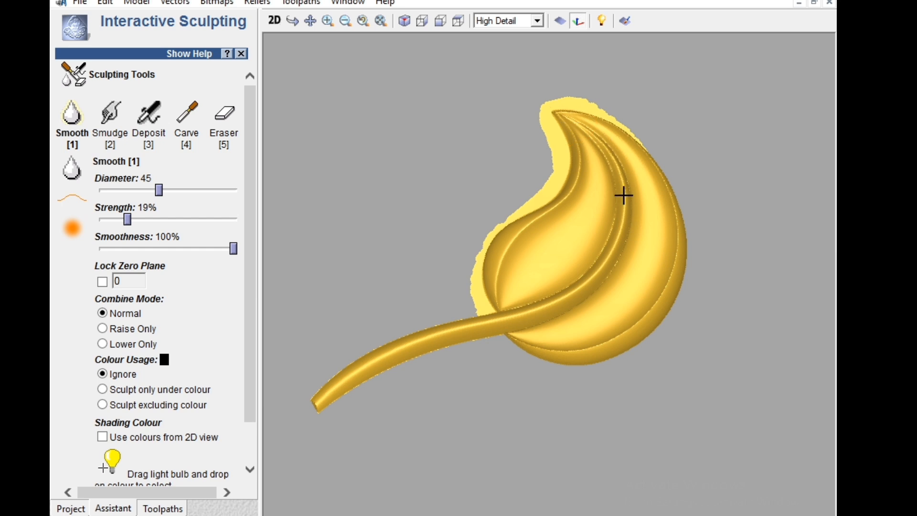
mouse_move(599, 136)
left_mouse_down()
mouse_move(636, 151)
mouse_move(666, 191)
mouse_move(675, 266)
mouse_move(659, 311)
mouse_move(571, 339)
mouse_move(512, 334)
mouse_move(581, 342)
mouse_move(629, 328)
mouse_move(548, 343)
mouse_move(512, 328)
left_mouse_up()
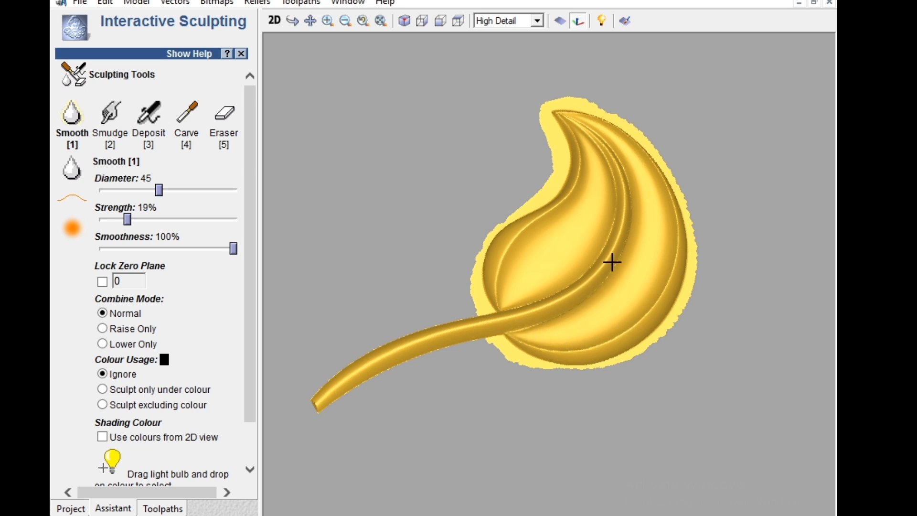
mouse_move(585, 293)
left_mouse_down()
mouse_move(538, 322)
mouse_move(623, 258)
left_mouse_up()
mouse_move(571, 300)
left_mouse_down()
mouse_move(506, 310)
mouse_move(537, 306)
mouse_move(514, 310)
mouse_move(581, 270)
mouse_move(602, 241)
mouse_move(606, 159)
mouse_move(598, 129)
mouse_move(639, 151)
mouse_move(578, 117)
mouse_move(629, 139)
mouse_move(649, 166)
mouse_move(667, 207)
mouse_move(671, 280)
mouse_move(654, 311)
mouse_move(659, 292)
left_mouse_up()
mouse_move(567, 342)
left_mouse_down()
mouse_move(438, 337)
mouse_move(315, 402)
mouse_move(363, 354)
mouse_move(540, 301)
mouse_move(525, 288)
mouse_move(584, 278)
mouse_move(614, 230)
mouse_move(612, 163)
mouse_move(626, 145)
mouse_move(600, 123)
mouse_move(559, 113)
mouse_move(576, 122)
left_mouse_up()
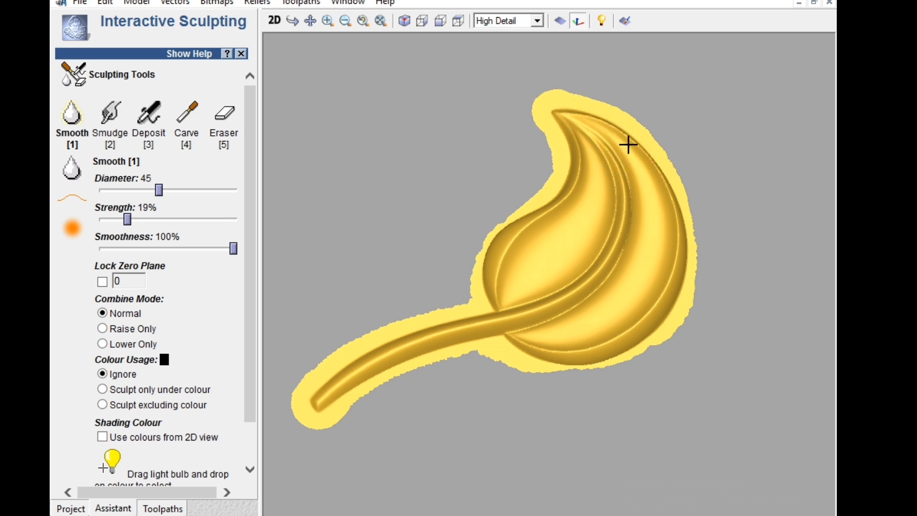
mouse_move(666, 203)
left_mouse_down()
mouse_move(639, 139)
mouse_move(630, 148)
left_mouse_up()
mouse_move(661, 191)
left_mouse_down()
mouse_move(682, 241)
mouse_move(661, 172)
mouse_move(669, 268)
mouse_move(650, 329)
mouse_move(582, 356)
mouse_move(497, 334)
mouse_move(517, 333)
left_mouse_up()
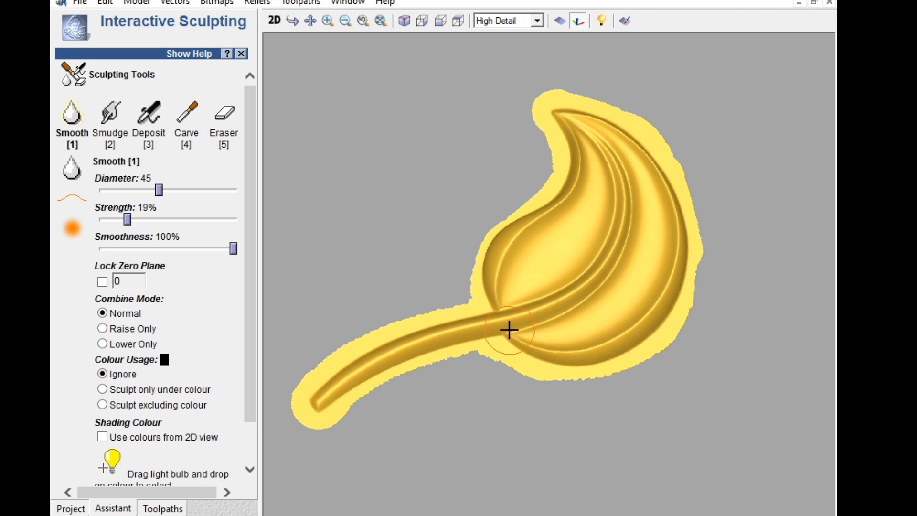
Smooth the stem, leaf edges, midrib, tip and leaf-stem junction further with the same brush settings, and finish the interactive sculpting.
mouse_move(300, 407)
left_mouse_down()
mouse_move(474, 352)
mouse_move(501, 321)
mouse_move(528, 343)
mouse_move(592, 344)
mouse_move(637, 326)
left_mouse_up()
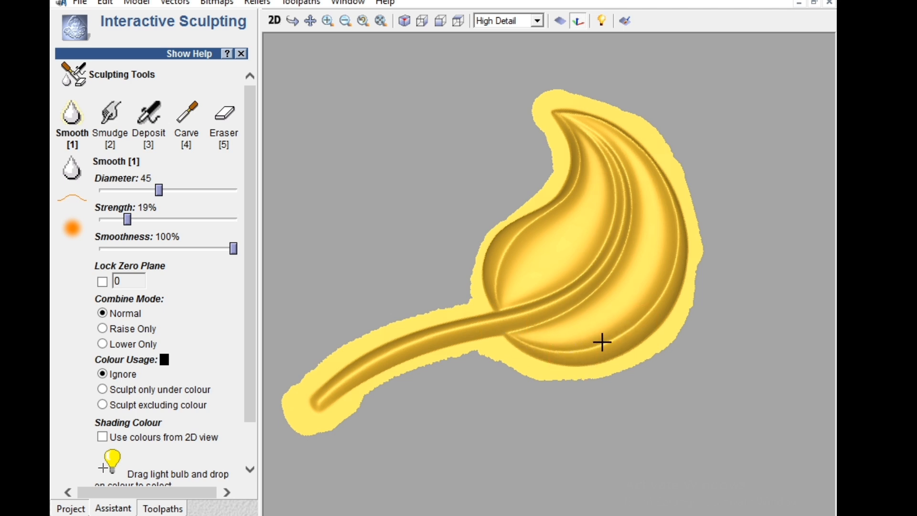
mouse_move(669, 272)
left_mouse_down()
mouse_move(651, 299)
mouse_move(667, 201)
mouse_move(638, 137)
mouse_move(624, 137)
mouse_move(652, 166)
left_mouse_up()
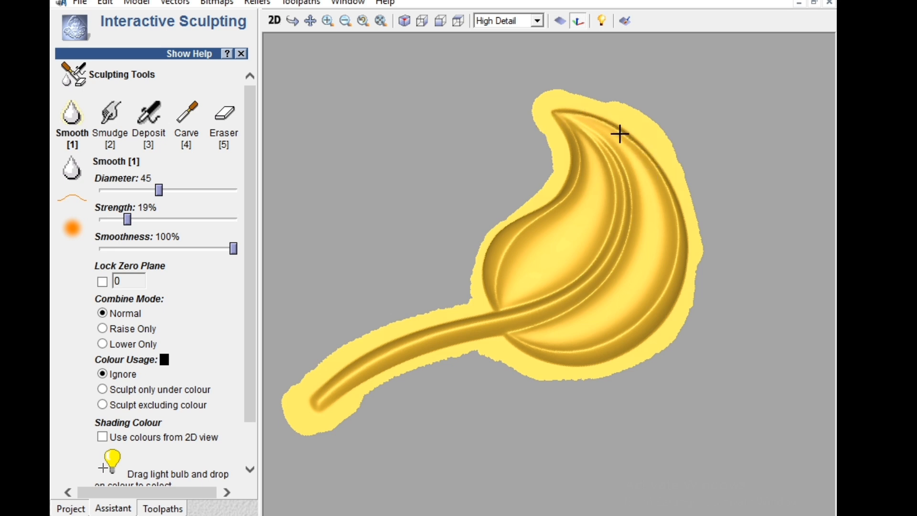
left_click_drag(600, 151, 607, 153)
mouse_move(574, 180)
left_mouse_down()
mouse_move(567, 127)
mouse_move(574, 207)
left_mouse_up()
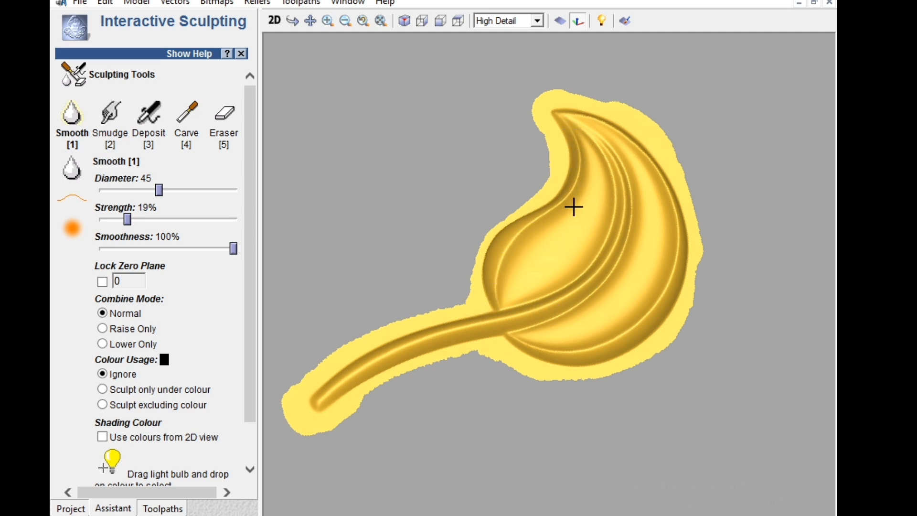
mouse_move(501, 300)
left_mouse_down()
mouse_move(494, 332)
mouse_move(513, 332)
left_mouse_up()
left_click_drag(557, 113, 630, 213)
mouse_move(631, 212)
left_mouse_down()
mouse_move(620, 221)
mouse_move(603, 155)
left_mouse_up()
mouse_move(608, 170)
left_mouse_down()
mouse_move(612, 164)
mouse_move(594, 157)
mouse_move(586, 174)
left_mouse_up()
mouse_move(580, 138)
left_mouse_down()
mouse_move(569, 123)
mouse_move(580, 180)
left_mouse_up()
mouse_move(495, 275)
left_mouse_down()
mouse_move(505, 307)
mouse_move(528, 243)
mouse_move(512, 327)
left_mouse_up()
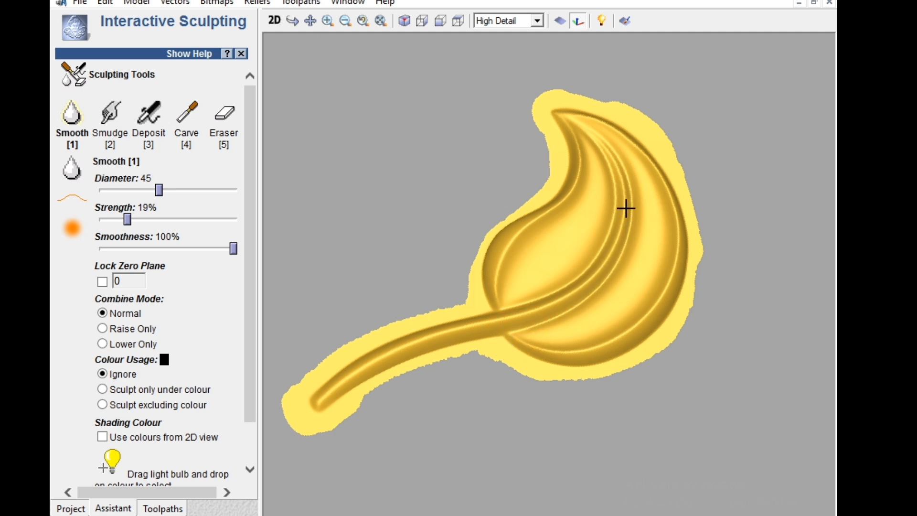
left_click_drag(613, 151, 539, 108)
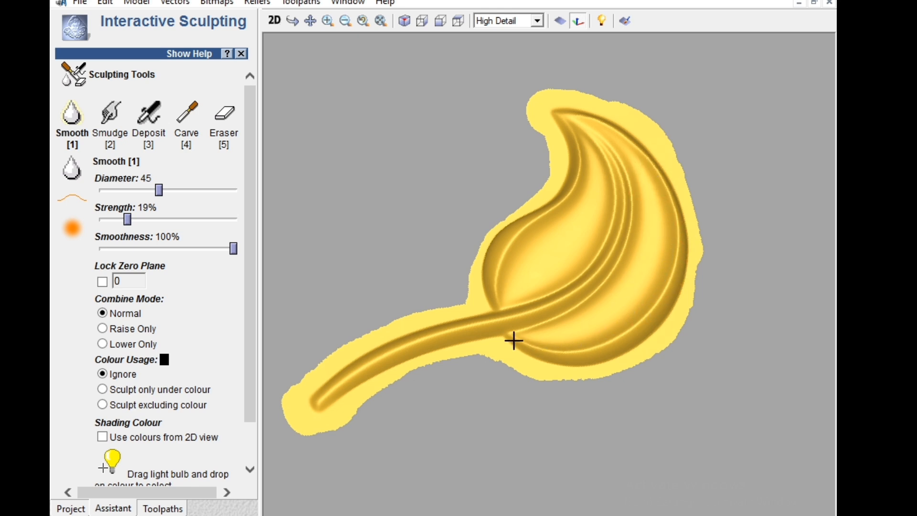
scroll(139, 468, "down", 2)
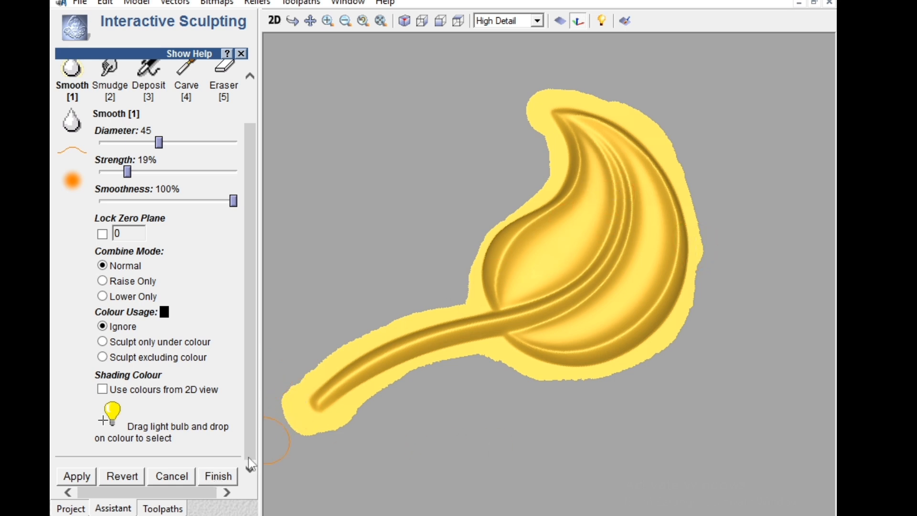
left_click(221, 481)
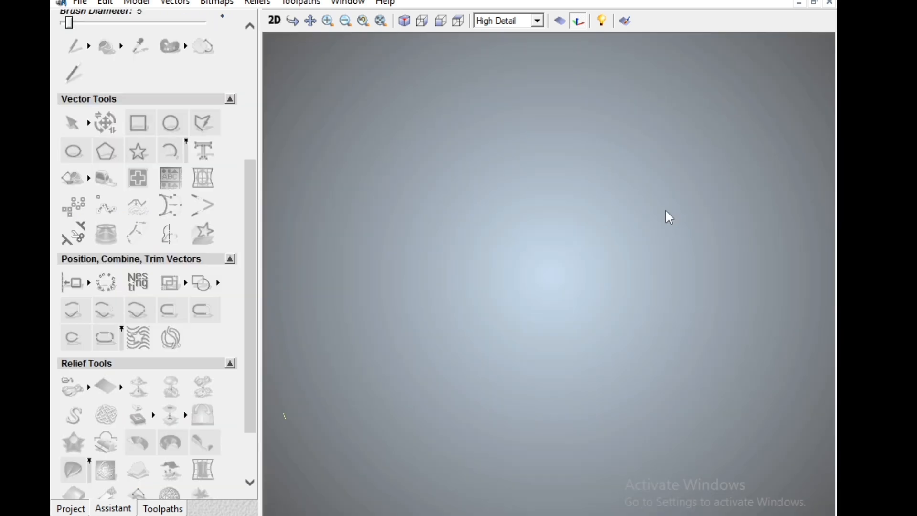
Check the leaf relief against the rose vectors in the 2D view and examine the smoothed leaf and stem in 3D from an angle.
mouse_move(581, 260)
left_mouse_down()
mouse_move(614, 294)
mouse_move(595, 172)
mouse_move(479, 168)
mouse_move(528, 299)
mouse_move(675, 288)
mouse_move(667, 239)
left_mouse_up()
left_click(274, 21)
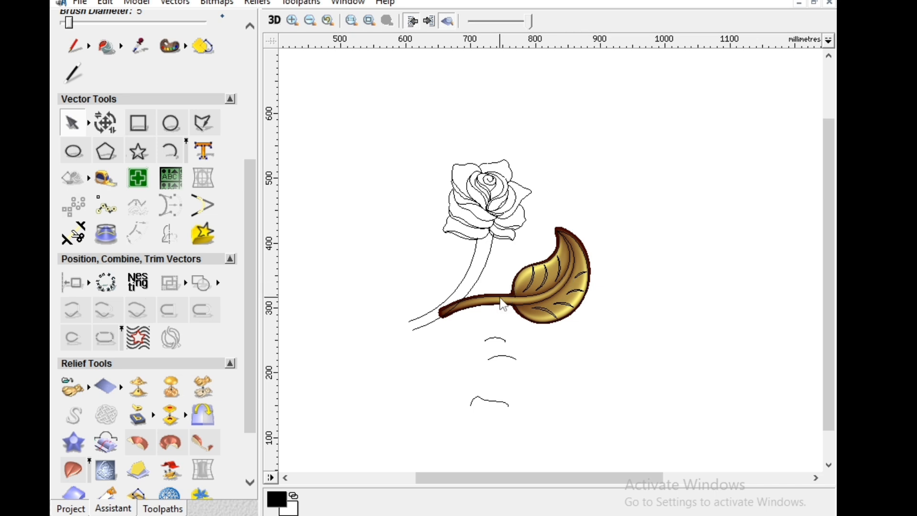
left_click_drag(412, 138, 539, 260)
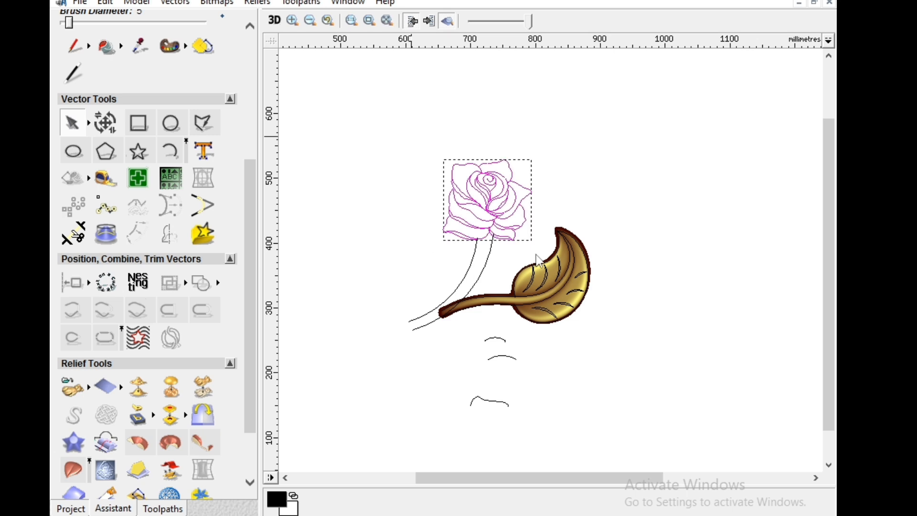
left_click(542, 248)
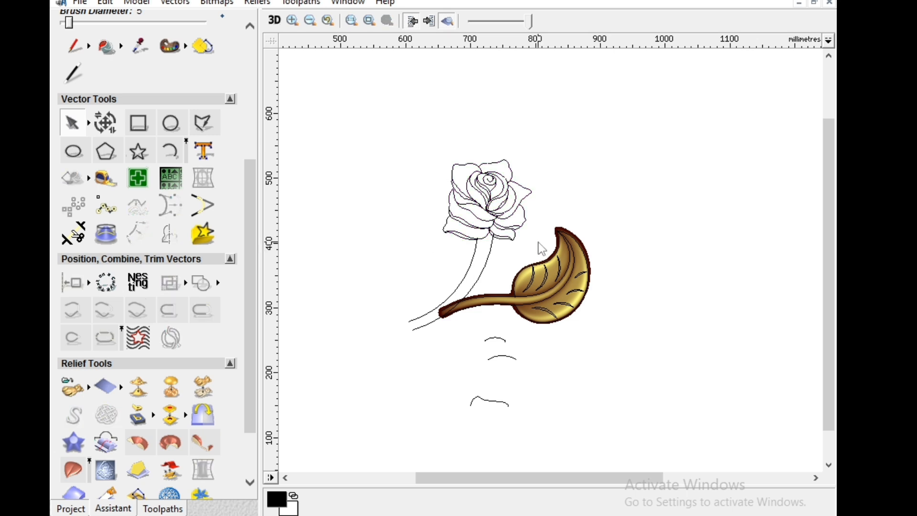
left_click(274, 20)
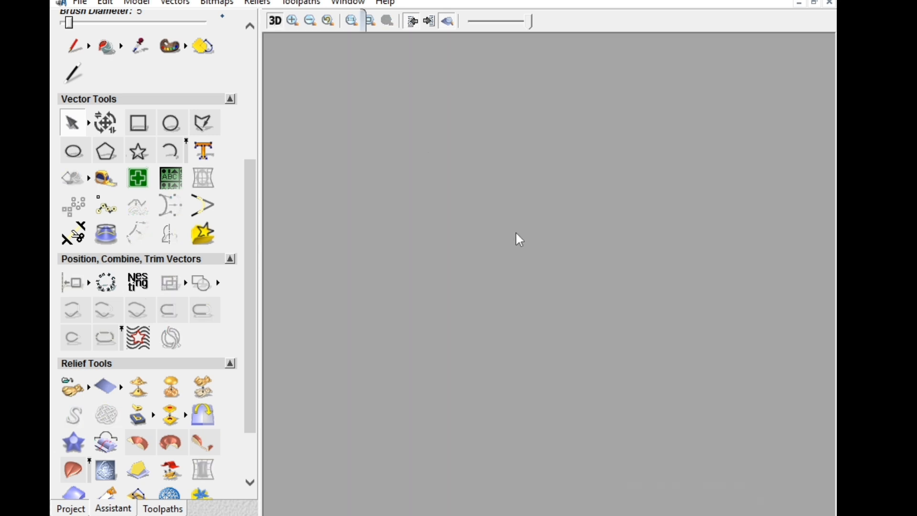
scroll(564, 272, "up", 3)
left_click_drag(637, 268, 548, 308)
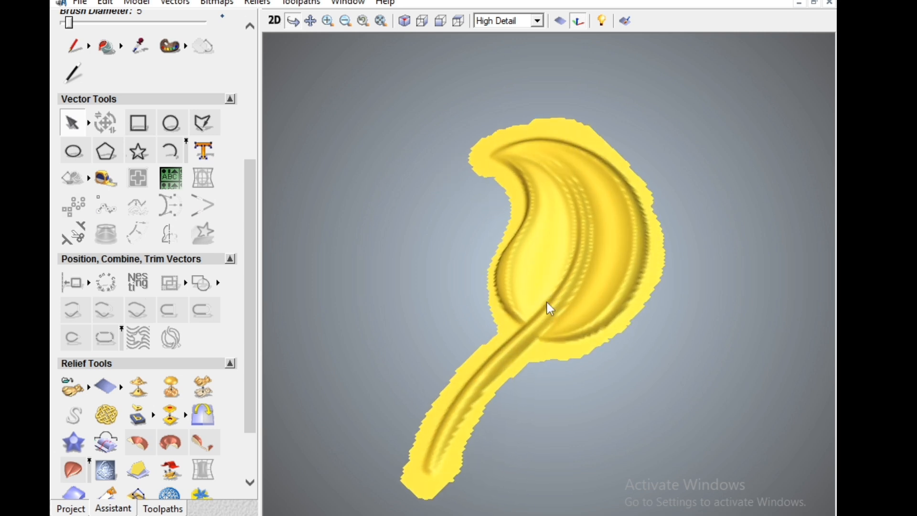